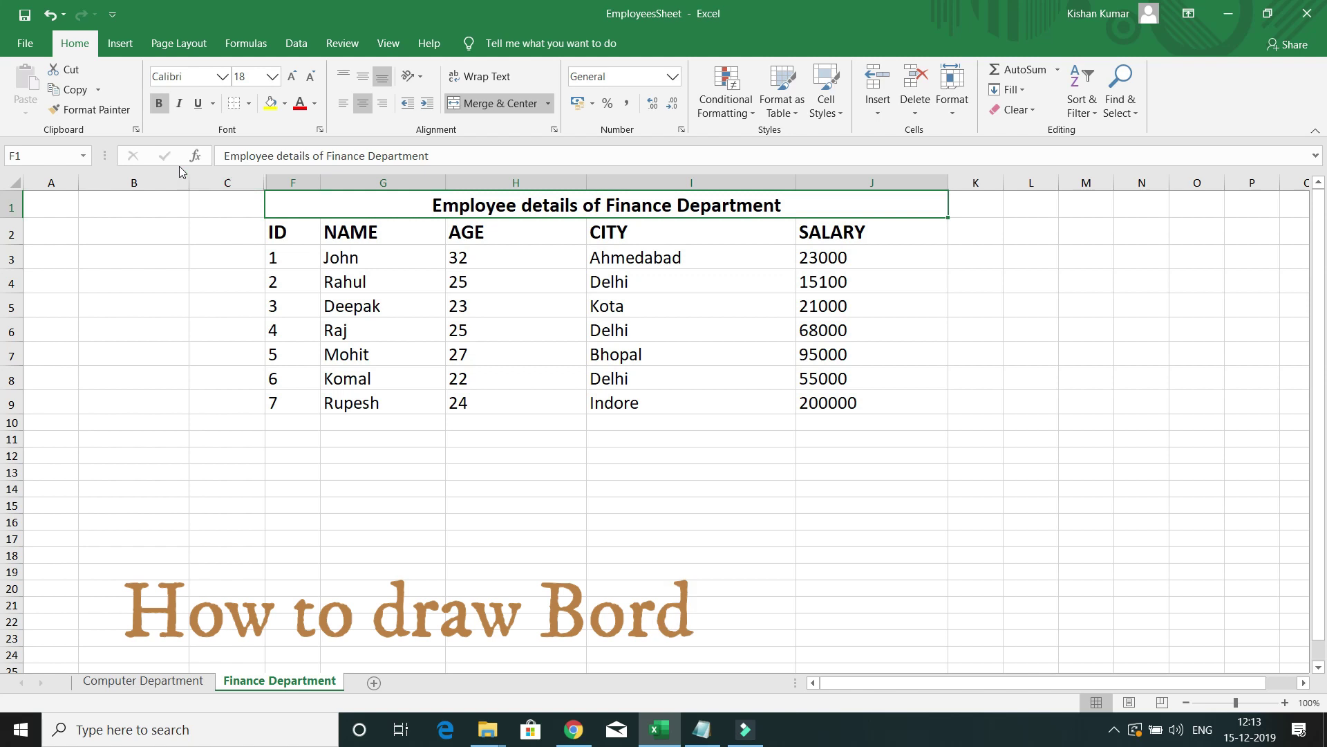
# Select the employee table from the title cell F1 down to J9
pyautogui.moveTo(299, 204); pyautogui.dragTo(376, 405)
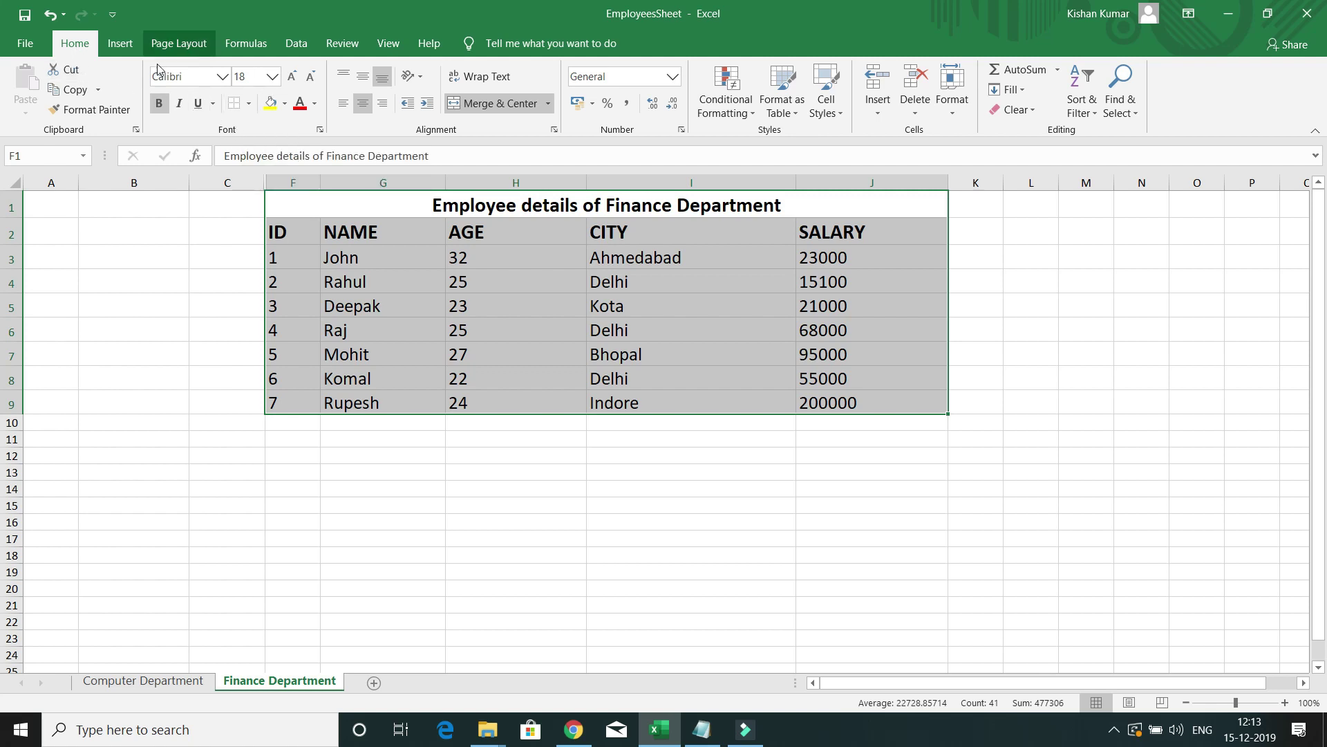
pyautogui.click(247, 106)
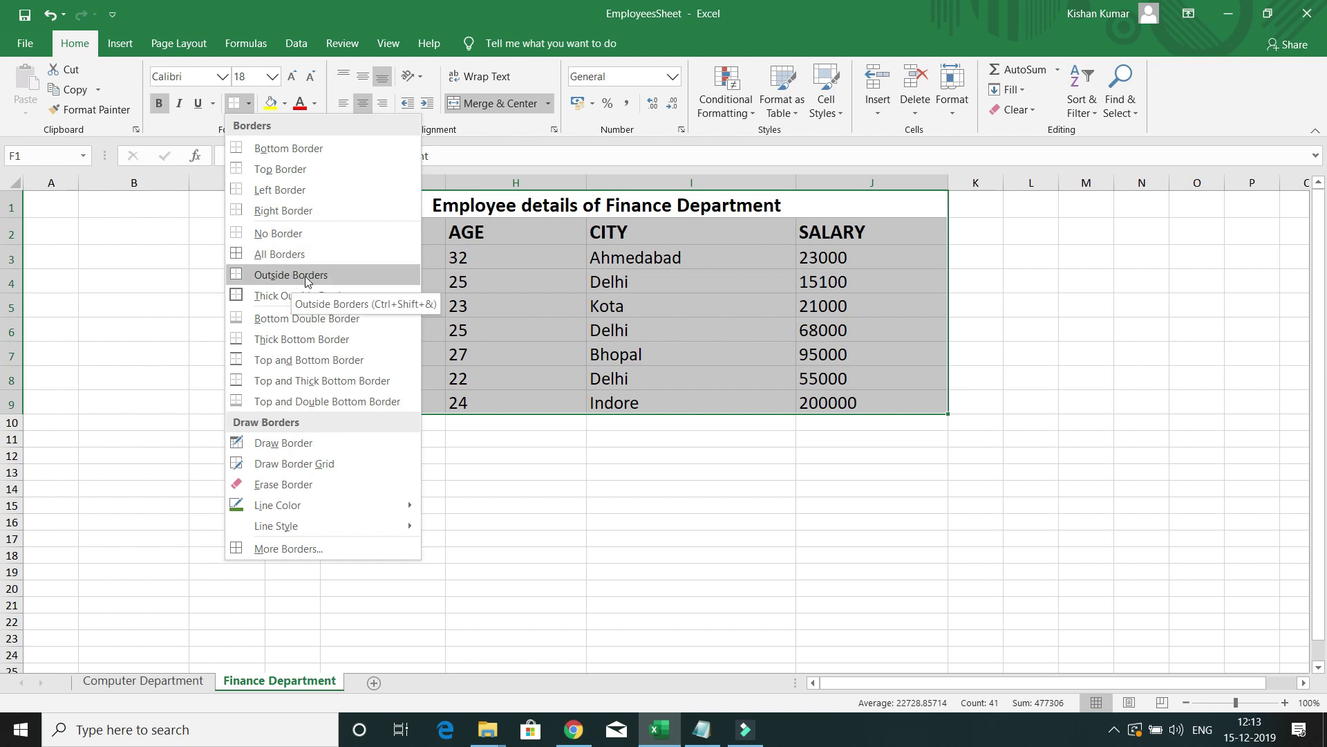
pyautogui.click(298, 280)
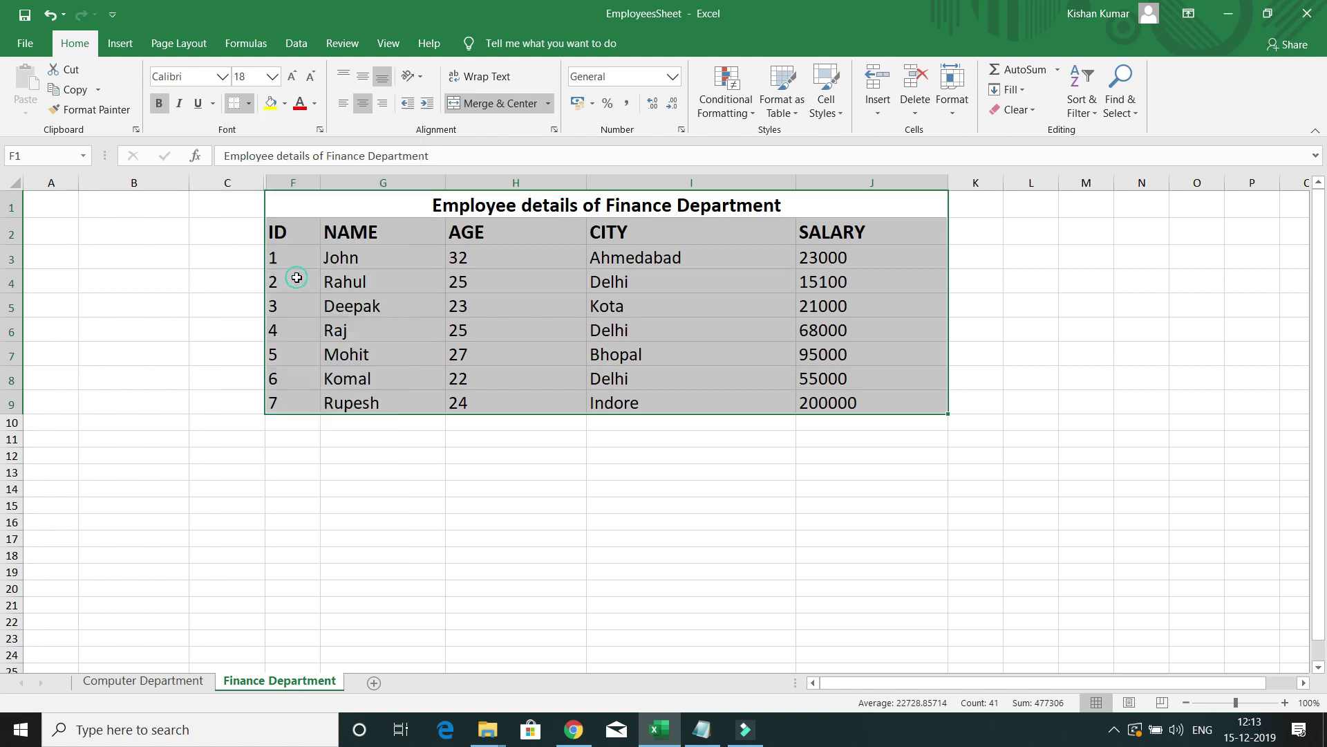
pyautogui.click(450, 261)
pyautogui.moveTo(326, 201); pyautogui.dragTo(905, 399)
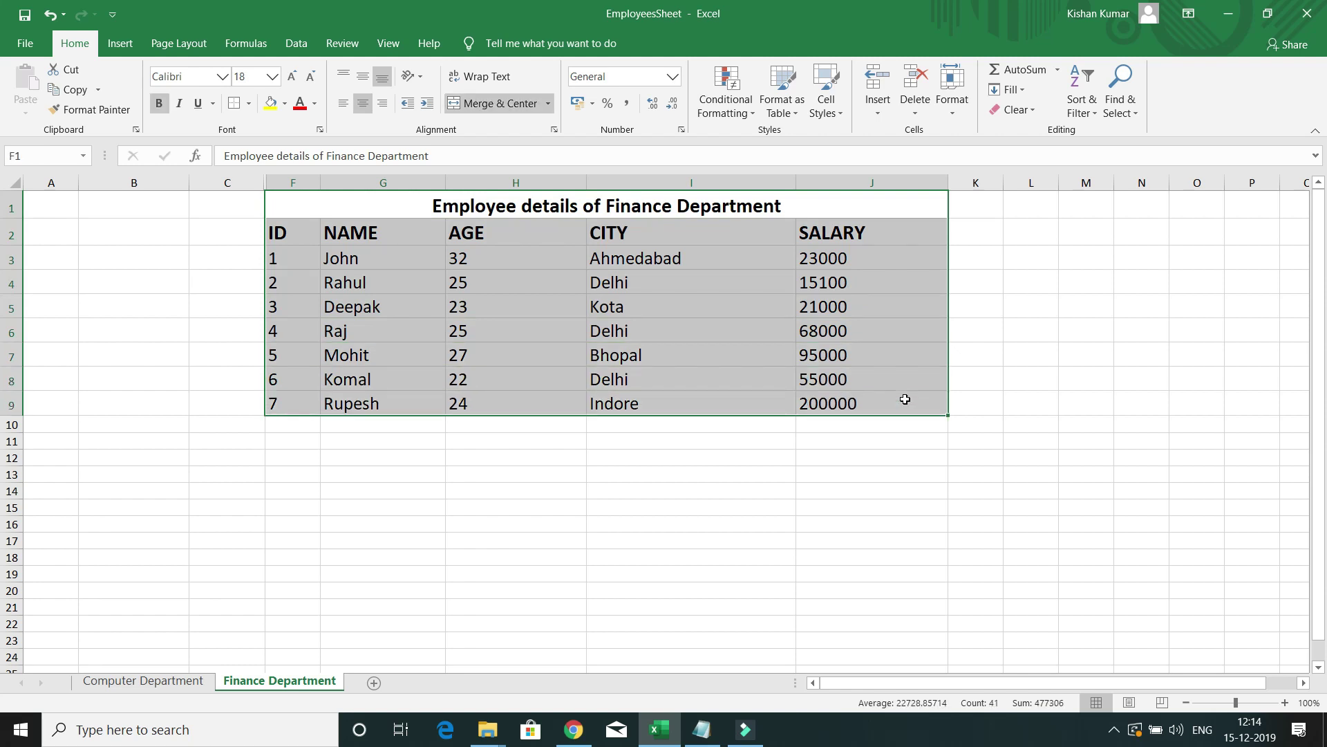
pyautogui.click(249, 103)
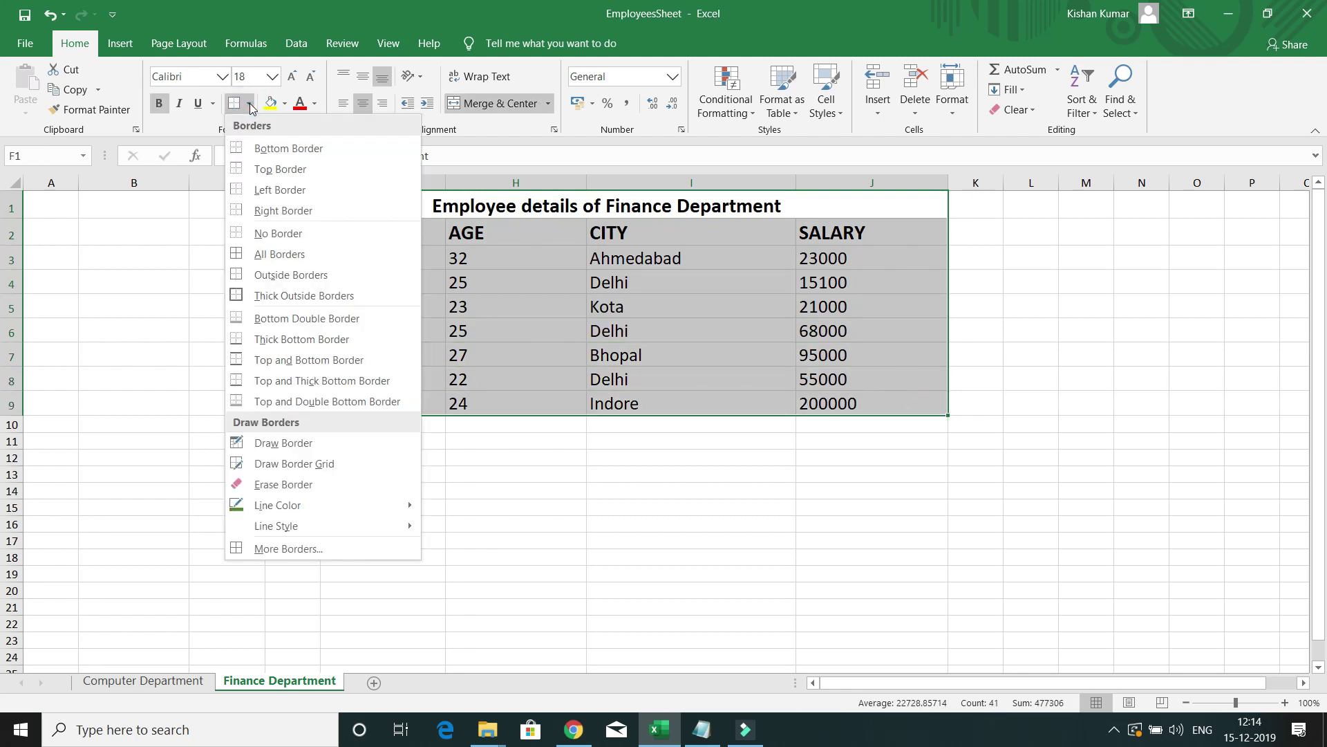
pyautogui.click(277, 233)
pyautogui.click(582, 305)
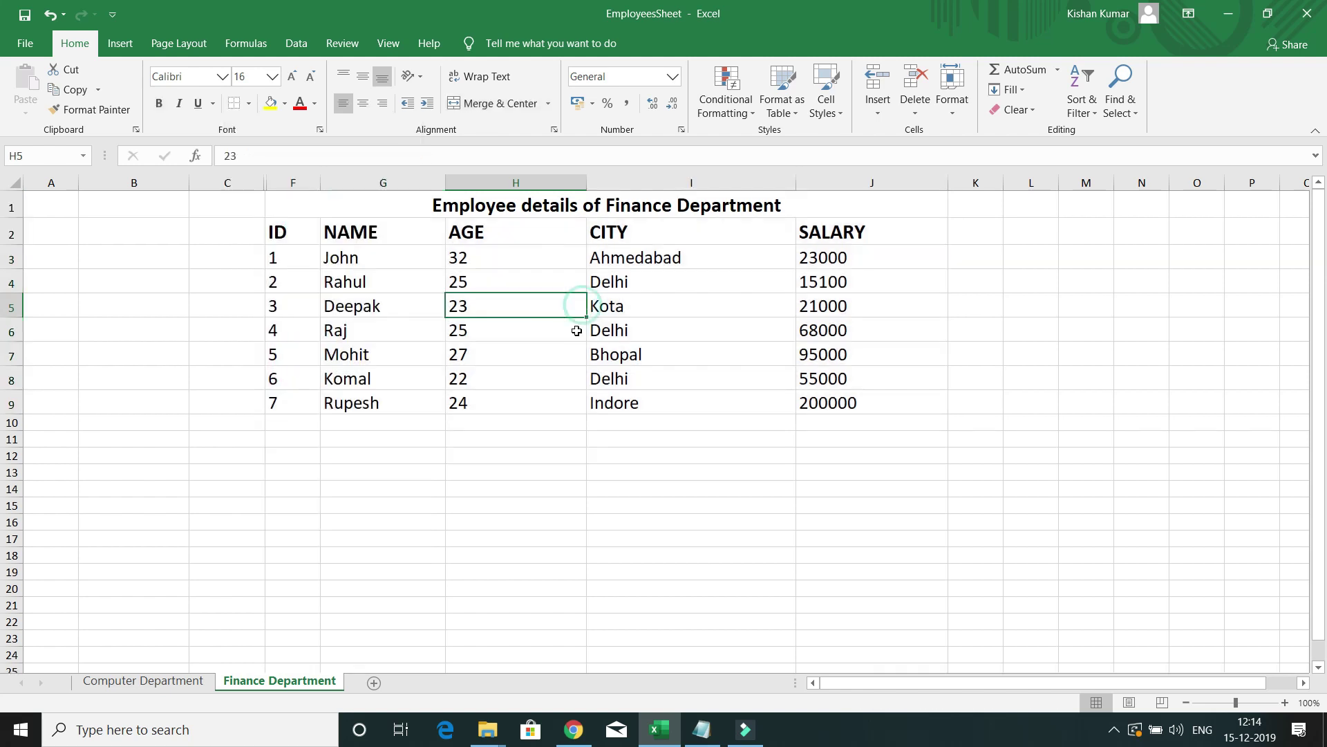
pyautogui.moveTo(299, 208); pyautogui.dragTo(425, 403)
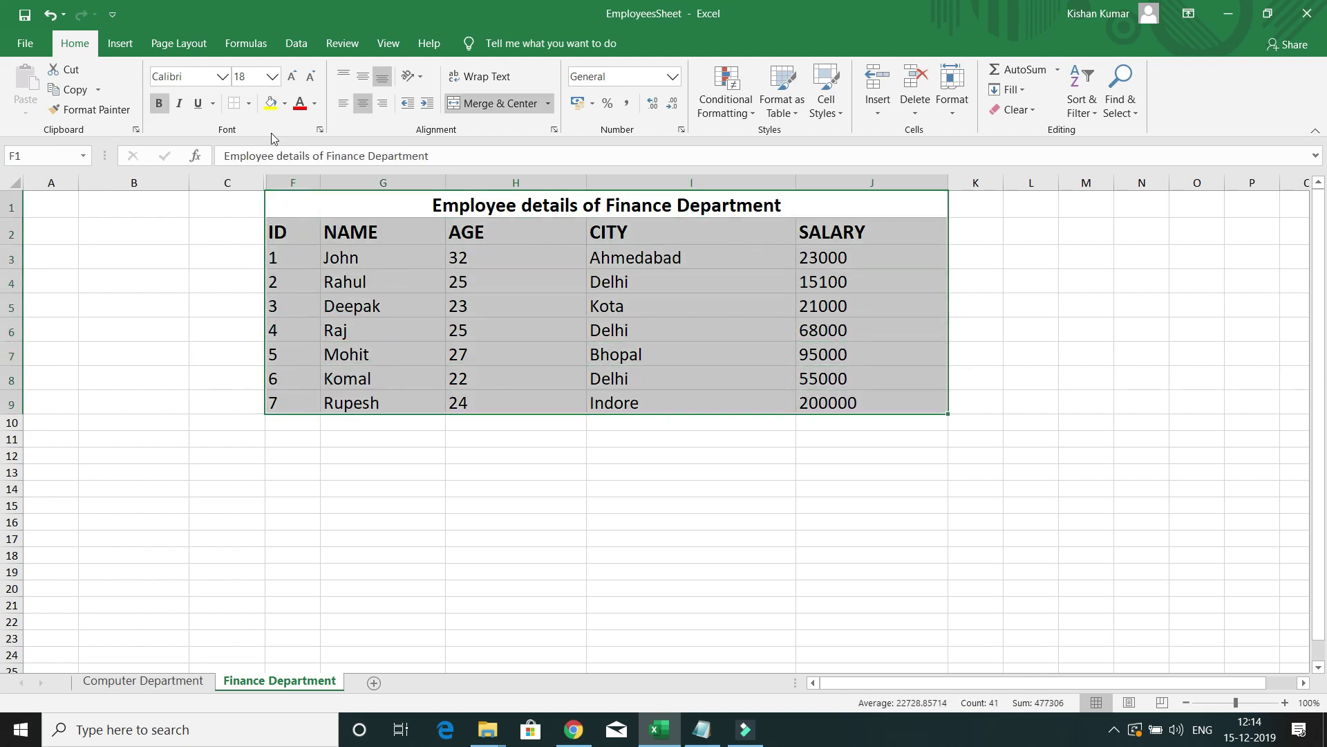
pyautogui.click(249, 105)
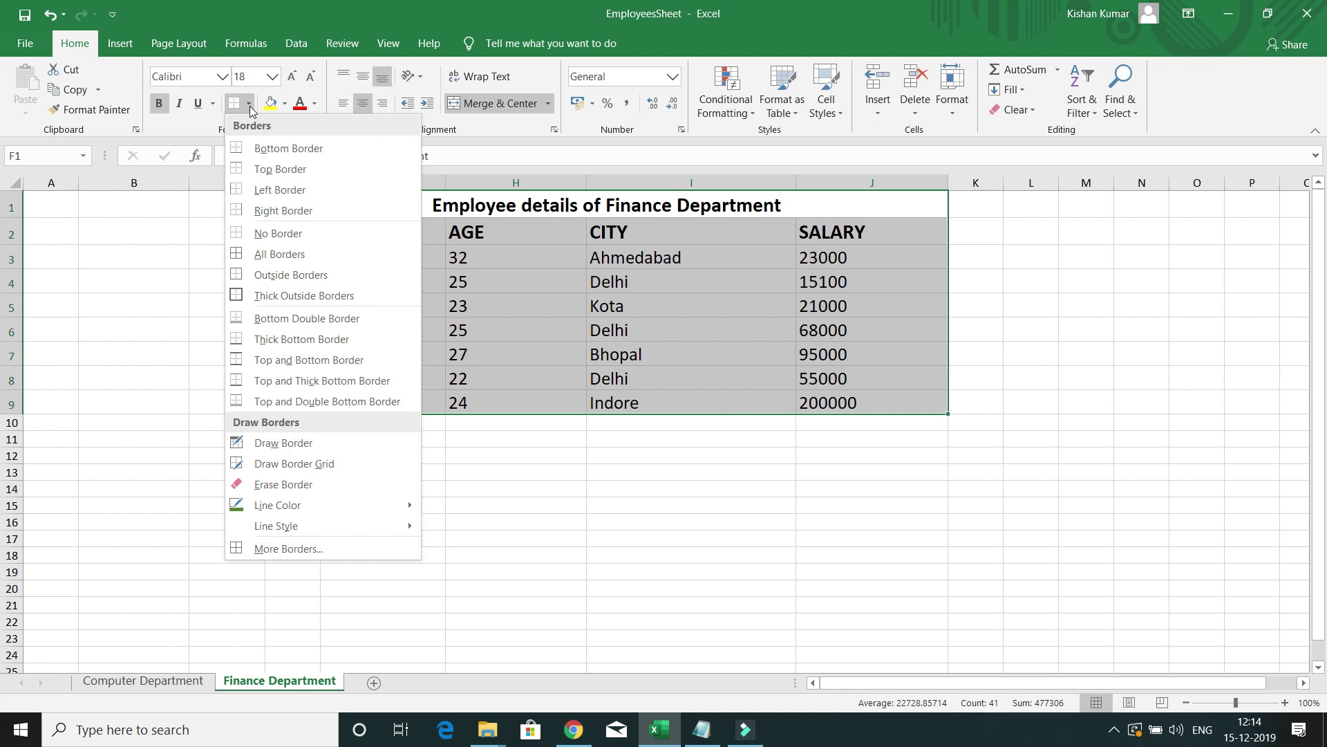
pyautogui.click(286, 254)
pyautogui.click(510, 284)
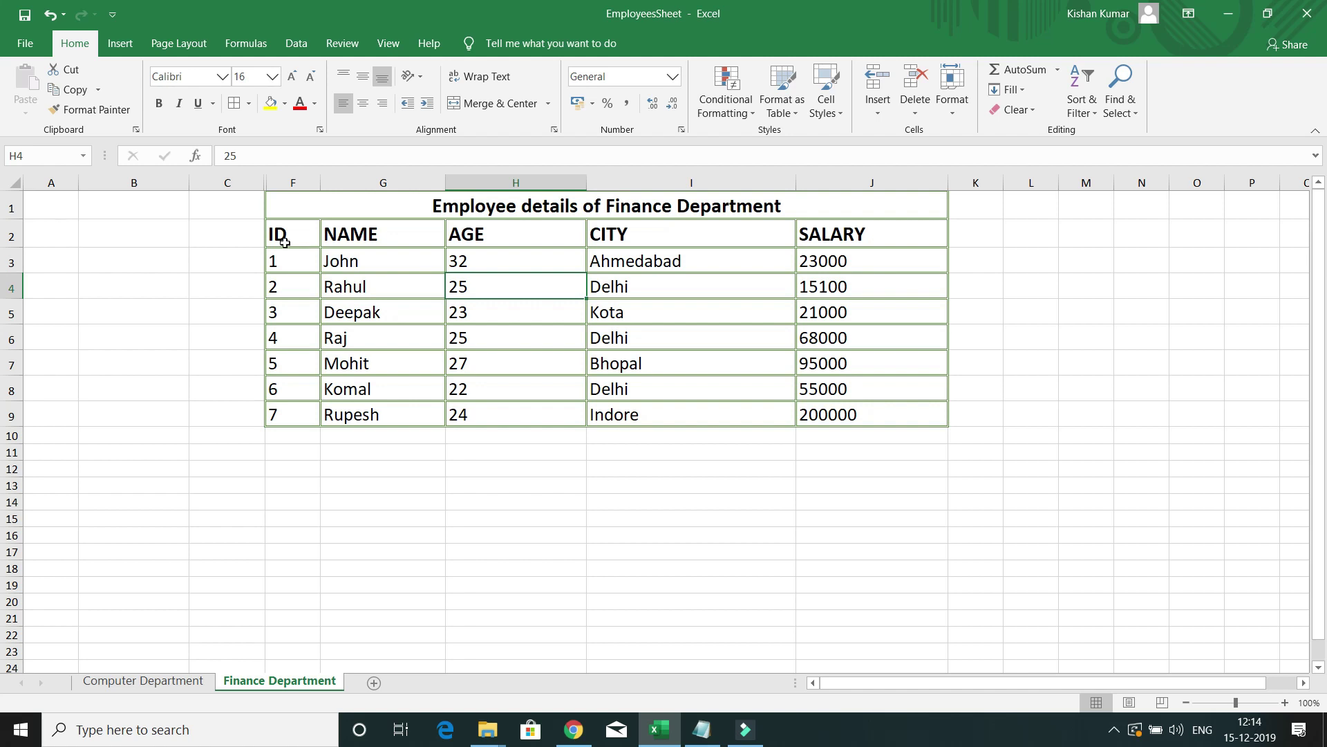
pyautogui.moveTo(313, 207); pyautogui.dragTo(698, 420)
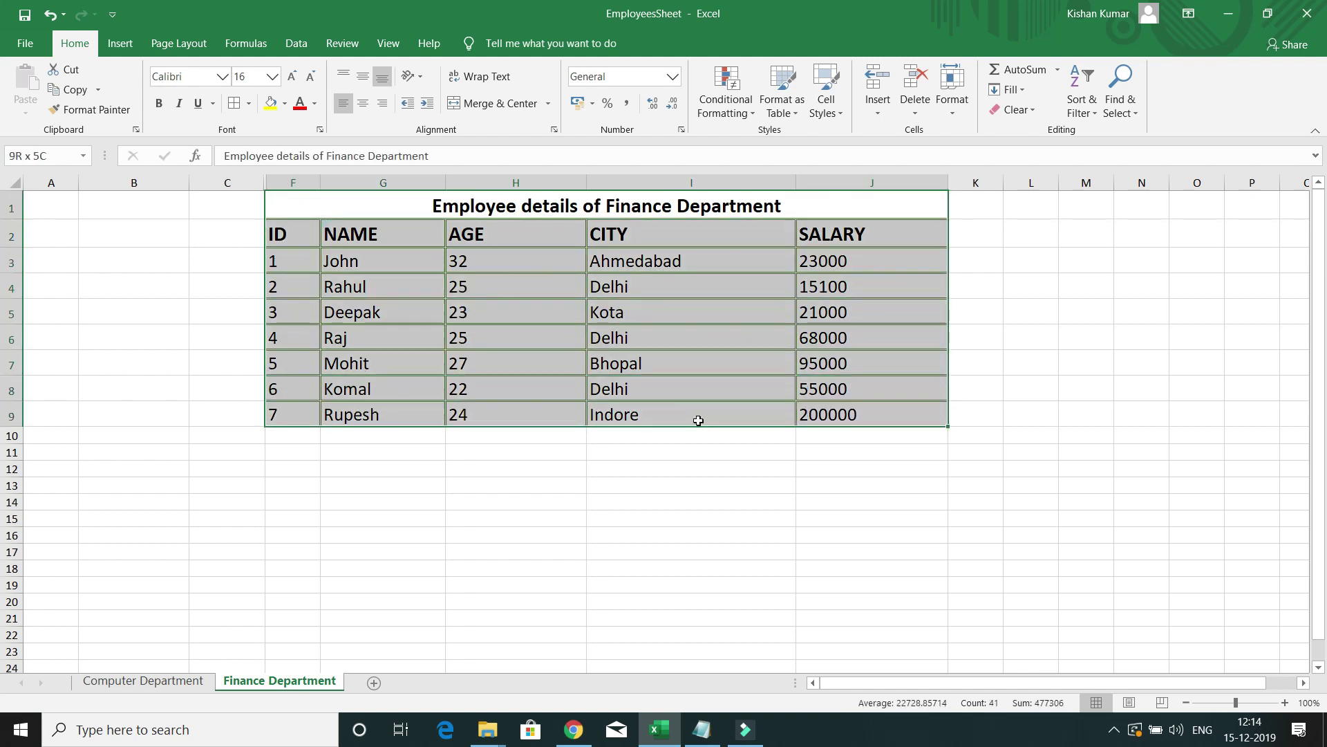
pyautogui.click(248, 104)
pyautogui.click(283, 233)
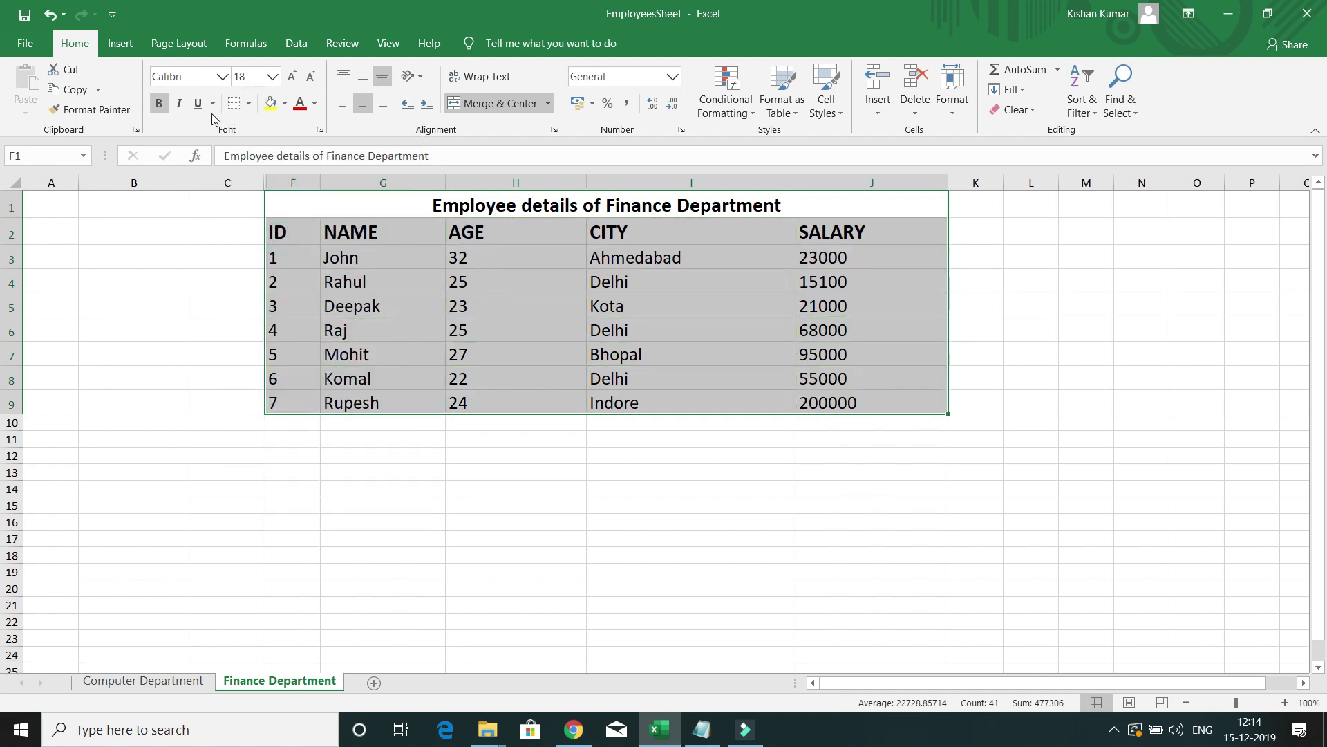
# Switch to Draw Border and undo a misplaced outline drawn around C2:F3
pyautogui.click(247, 105)
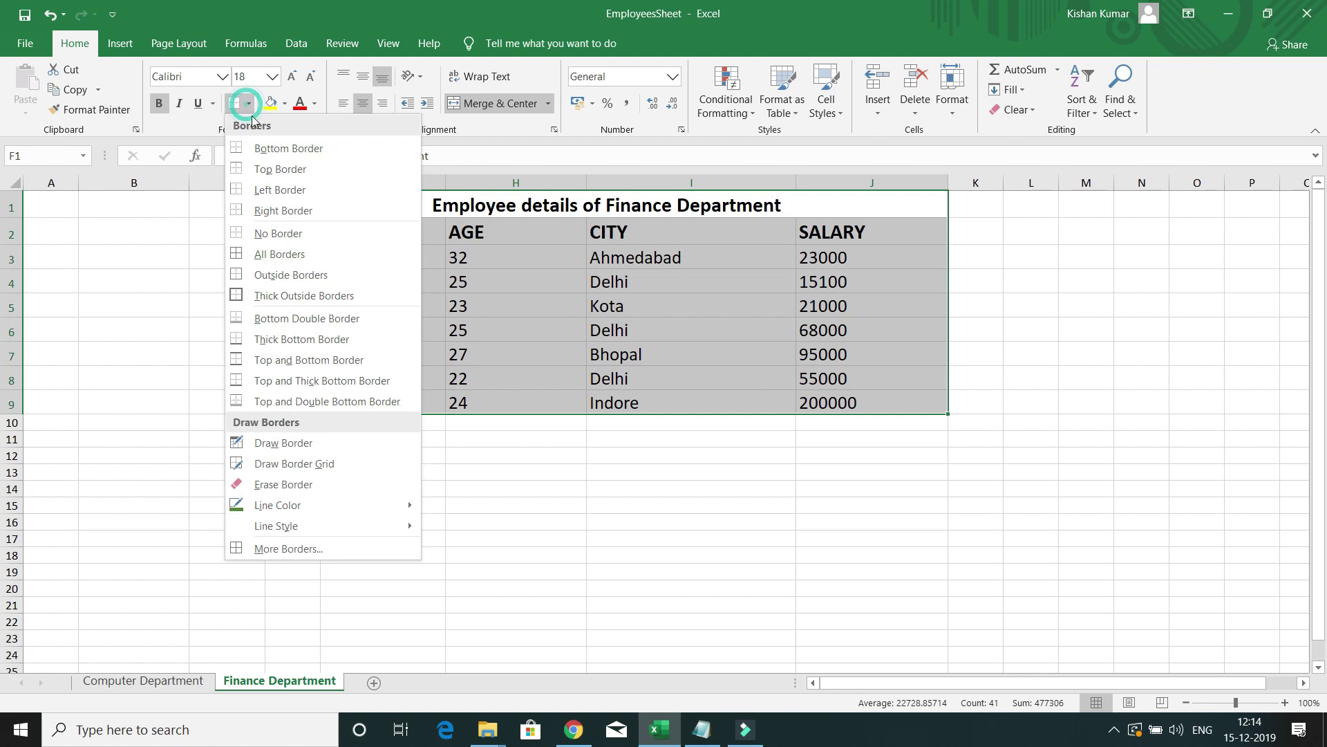
pyautogui.click(262, 444)
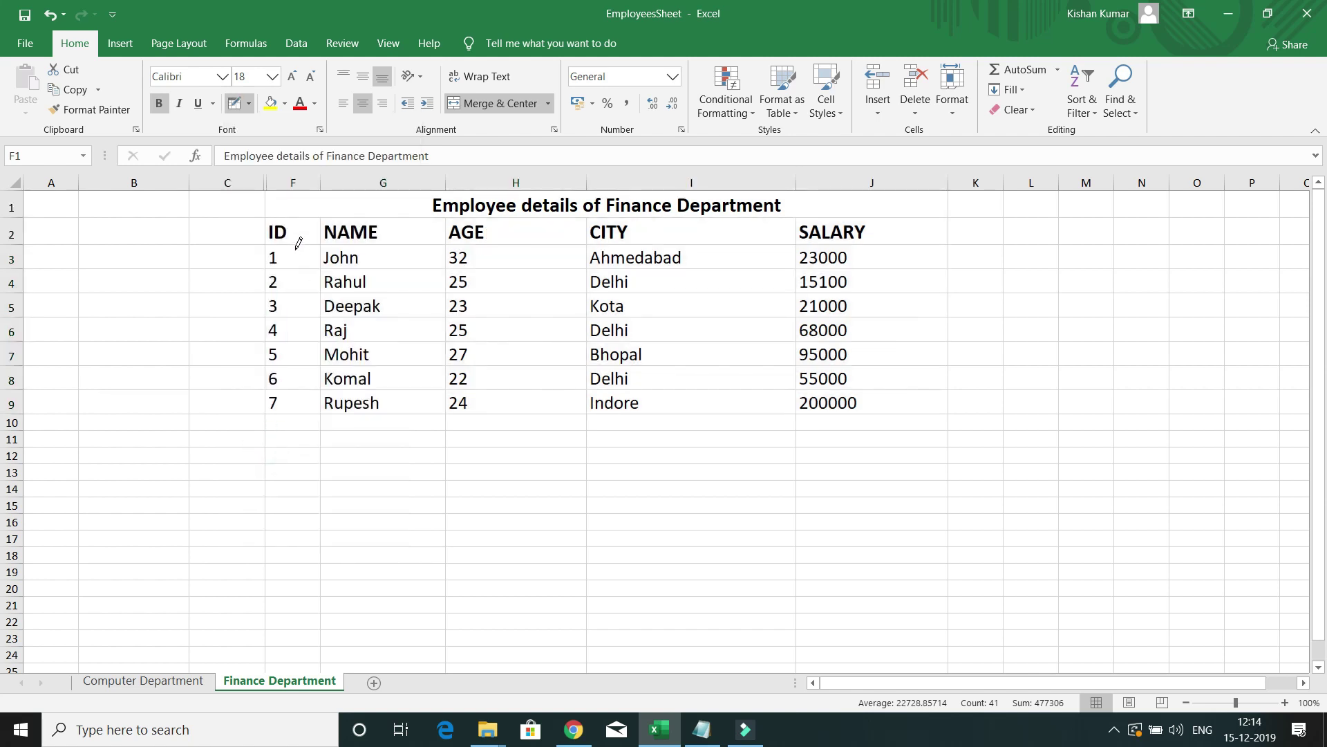
pyautogui.moveTo(261, 222); pyautogui.dragTo(323, 243)
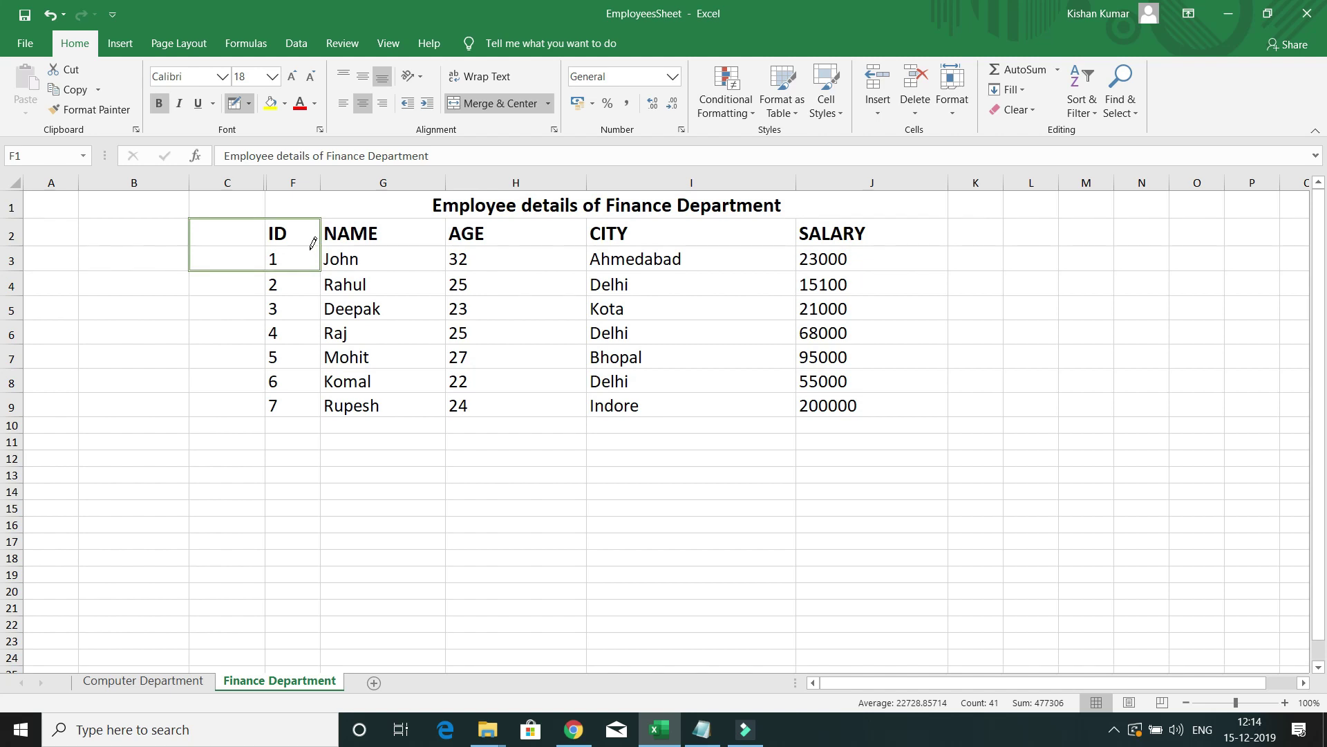
pyautogui.hotkey('ctrl', 'z')
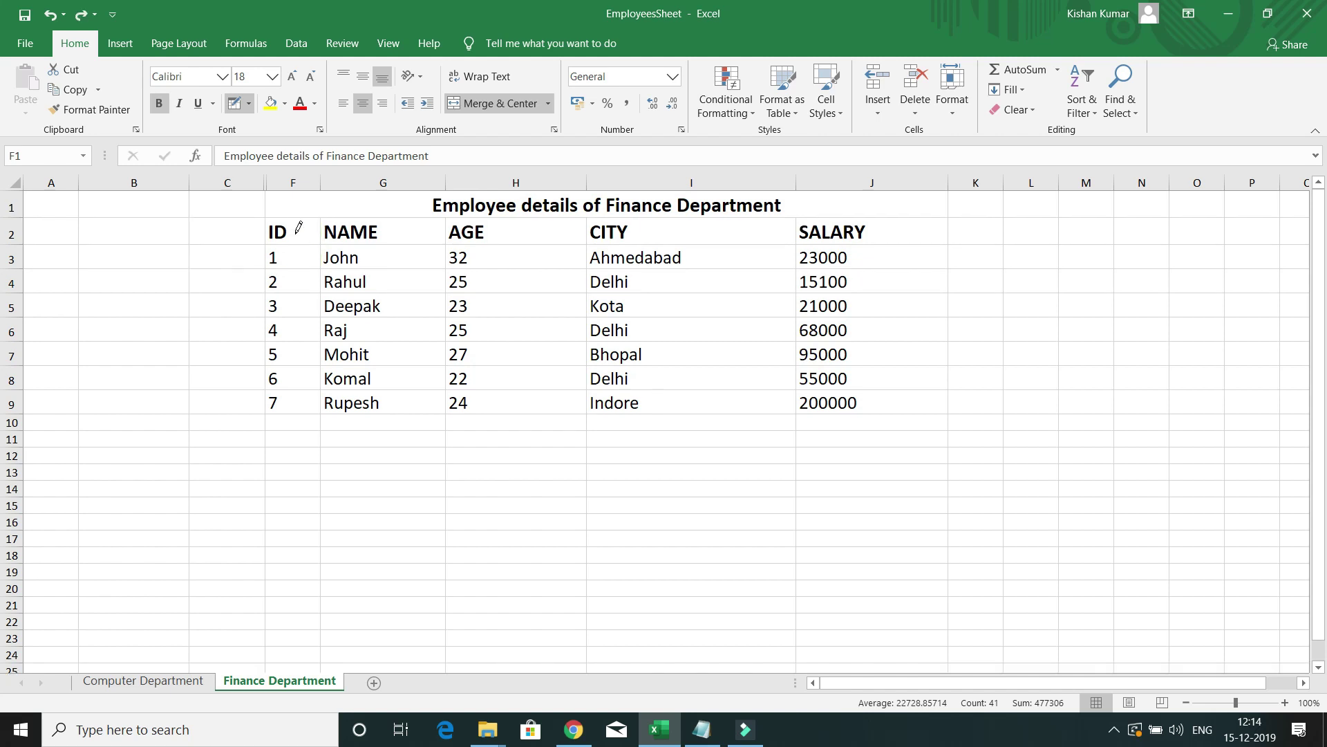
# Outline table rows 2–9 and add vertical dividers after the NAME and AGE columns
pyautogui.moveTo(273, 218)
pyautogui.mouseDown()
pyautogui.moveTo(575, 360)
pyautogui.moveTo(877, 406)
pyautogui.mouseUp()
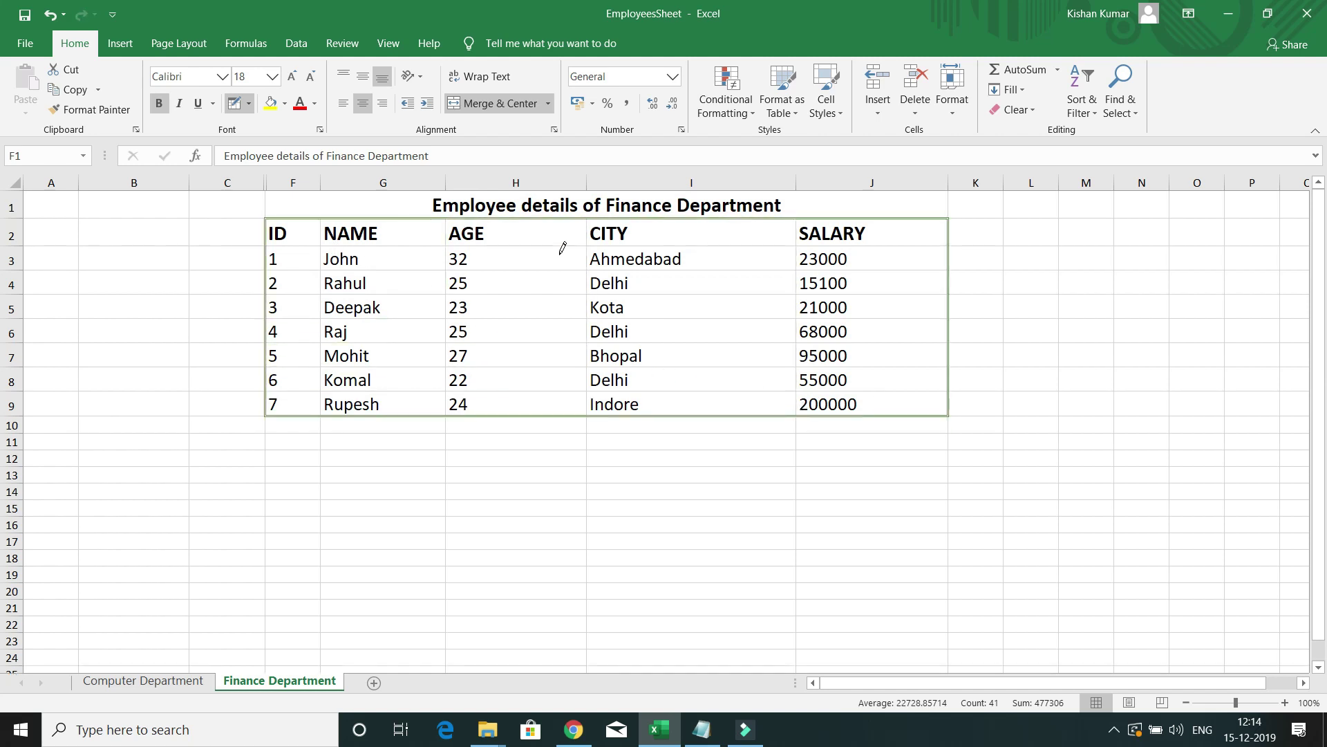
pyautogui.moveTo(445, 226); pyautogui.dragTo(454, 401)
pyautogui.moveTo(590, 220); pyautogui.dragTo(594, 401)
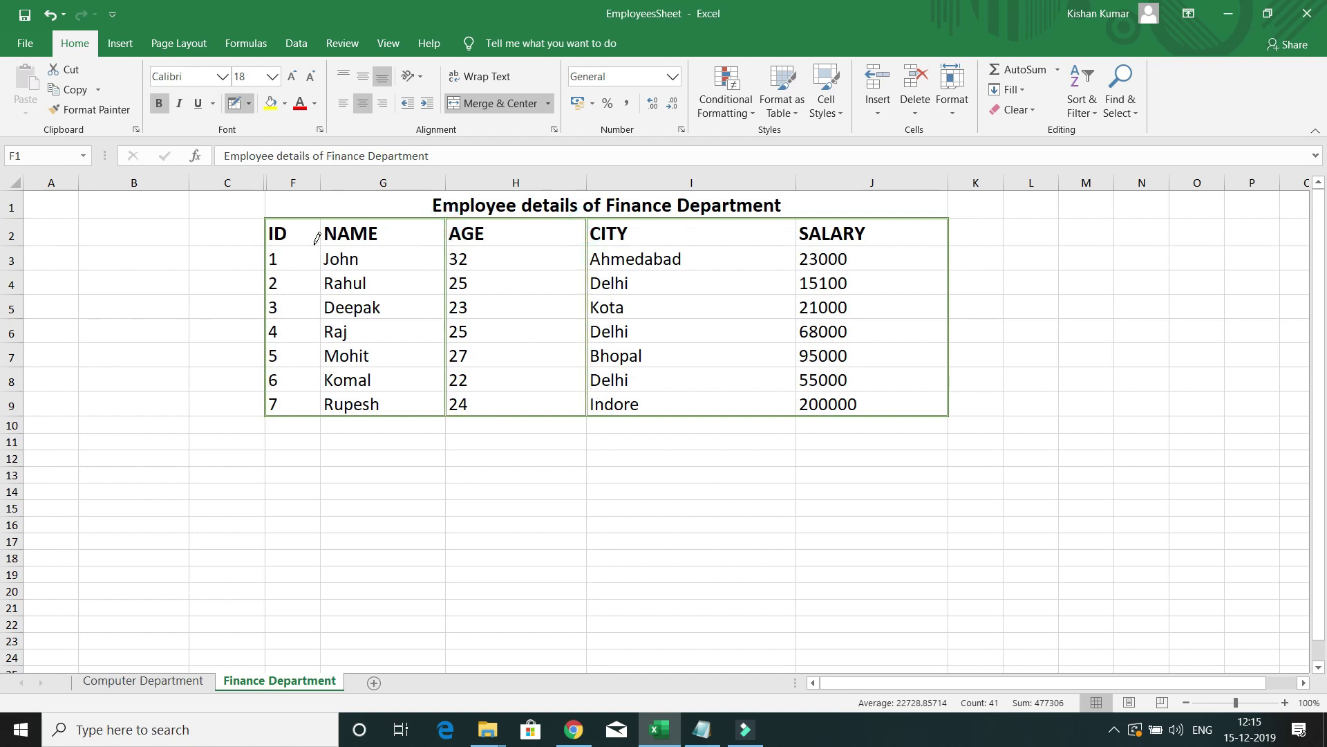
pyautogui.click(248, 103)
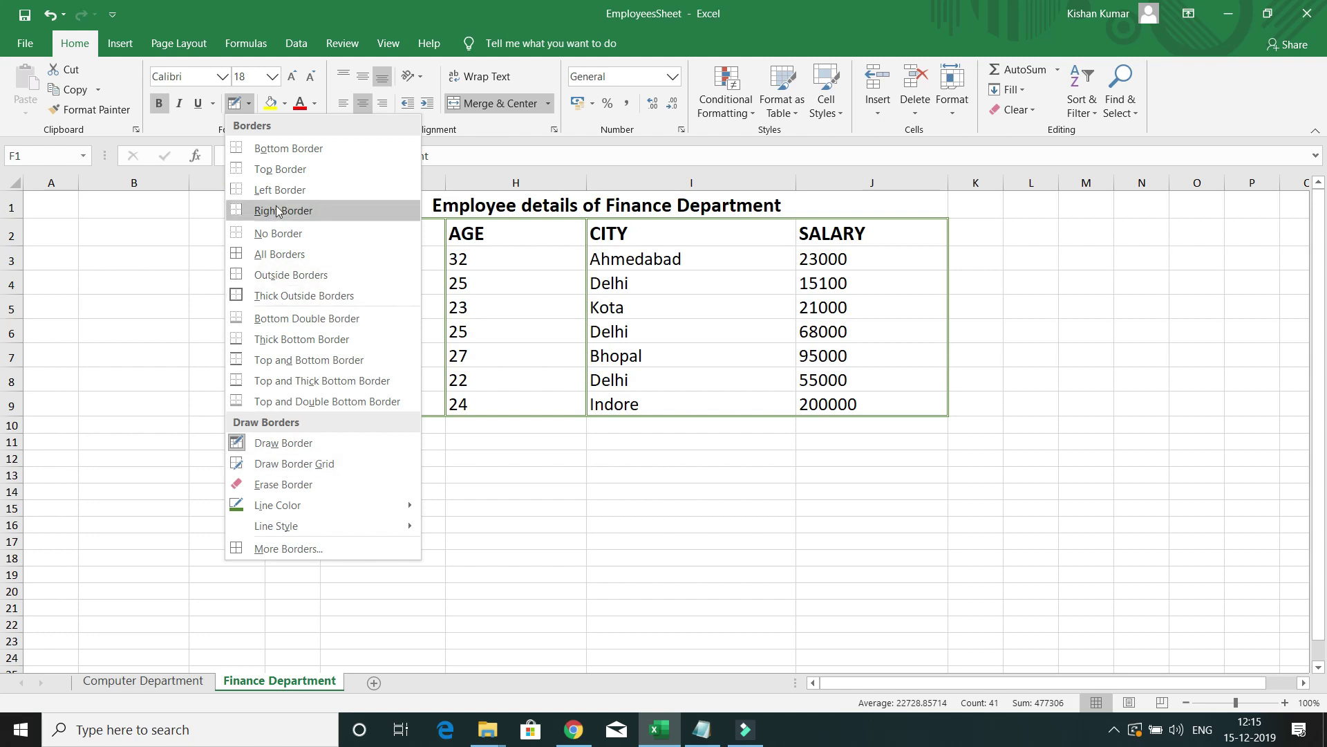
# Remove the hand-drawn borders and reselect the whole table F1:J9
pyautogui.click(284, 235)
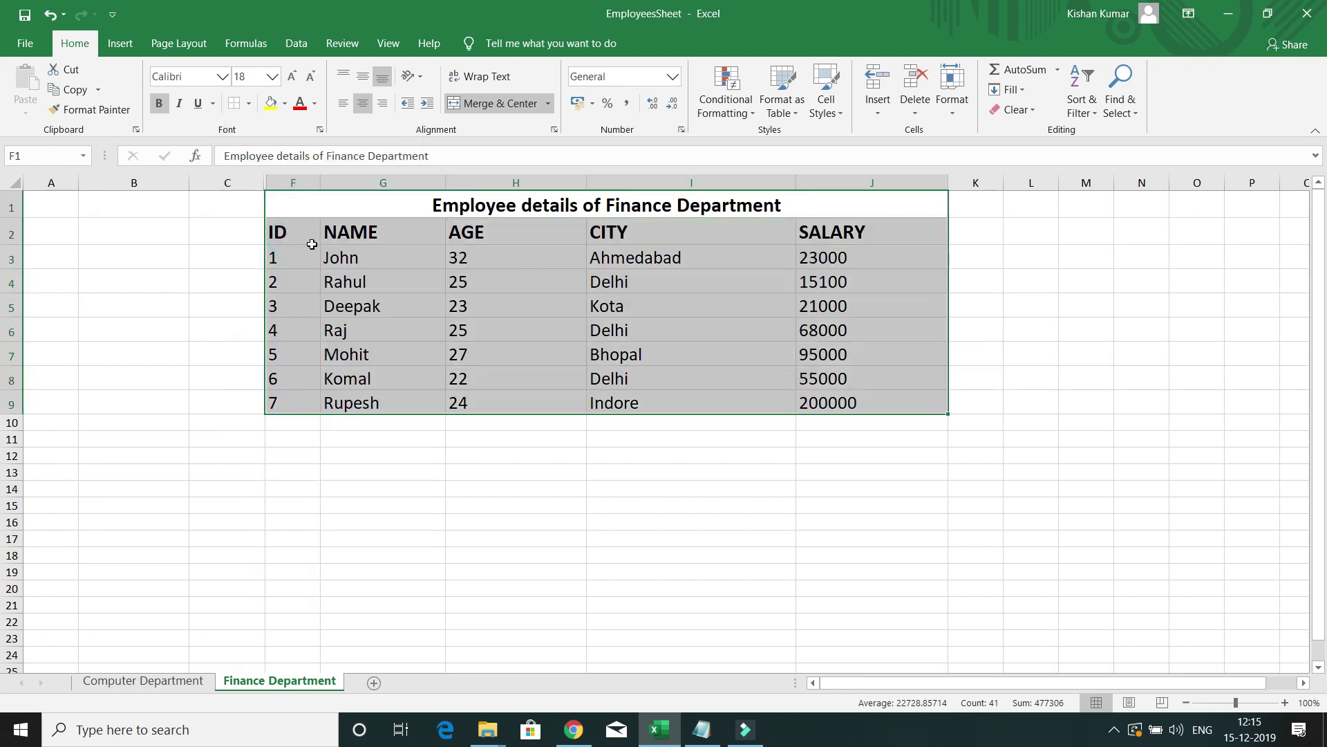
pyautogui.click(312, 247)
pyautogui.moveTo(277, 200); pyautogui.dragTo(419, 391)
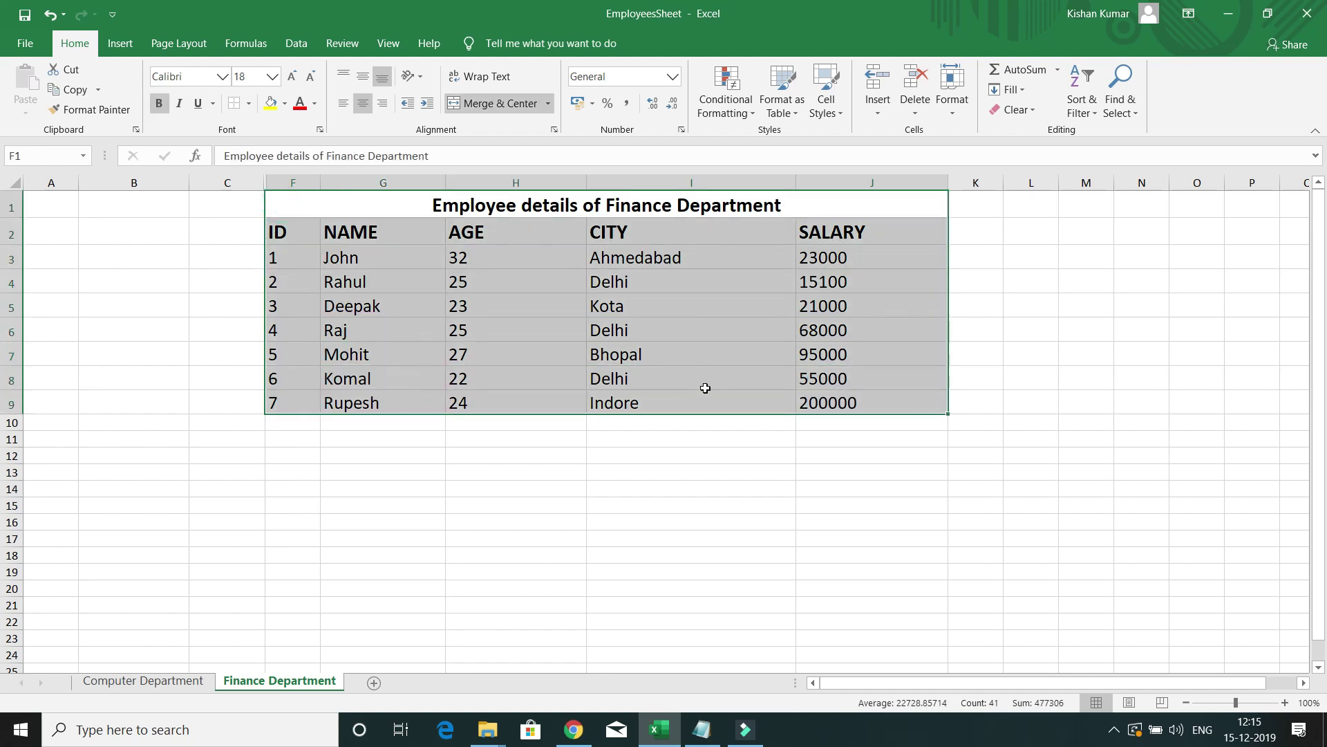
# Draw a full border grid across the table, then remove all borders again with No Border
pyautogui.click(249, 104)
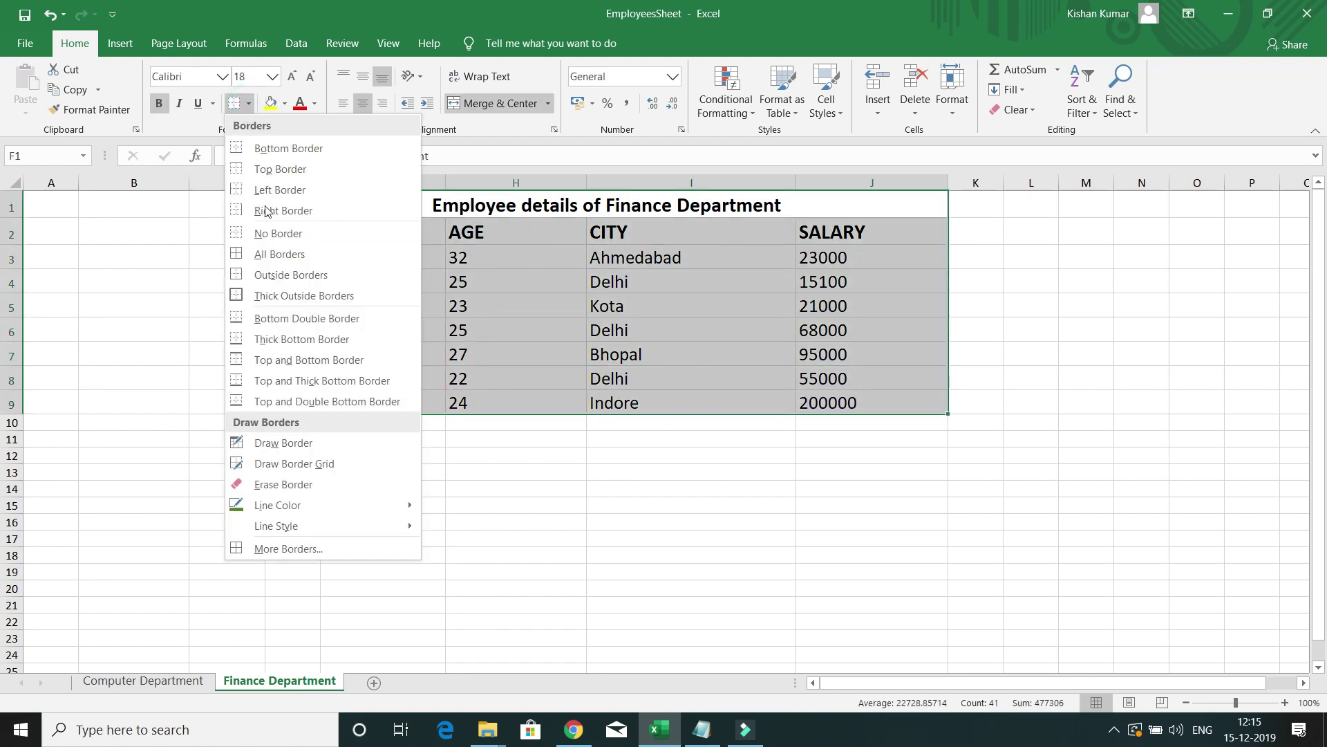
pyautogui.click(295, 465)
pyautogui.moveTo(271, 211)
pyautogui.mouseDown()
pyautogui.moveTo(348, 282)
pyautogui.moveTo(637, 415)
pyautogui.moveTo(764, 442)
pyautogui.moveTo(851, 427)
pyautogui.moveTo(858, 405)
pyautogui.mouseUp()
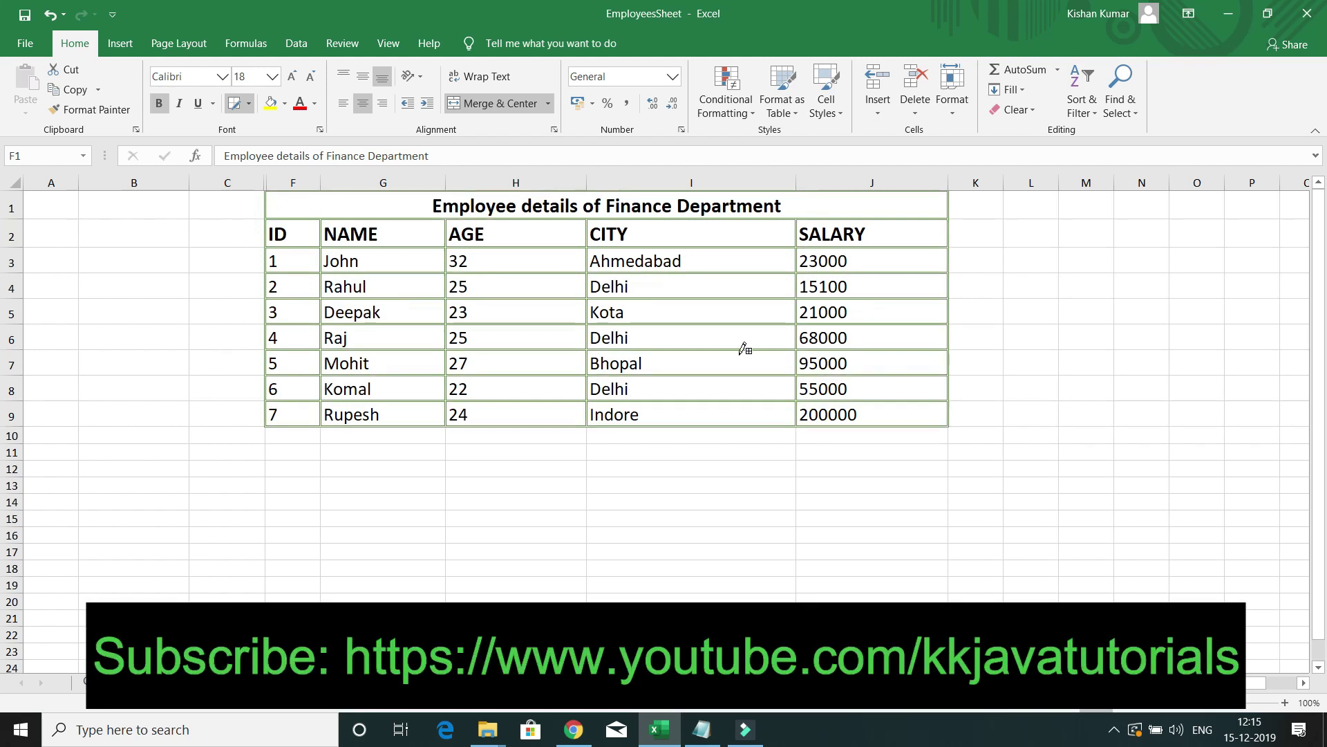
pyautogui.click(306, 210)
pyautogui.click(248, 103)
pyautogui.click(278, 233)
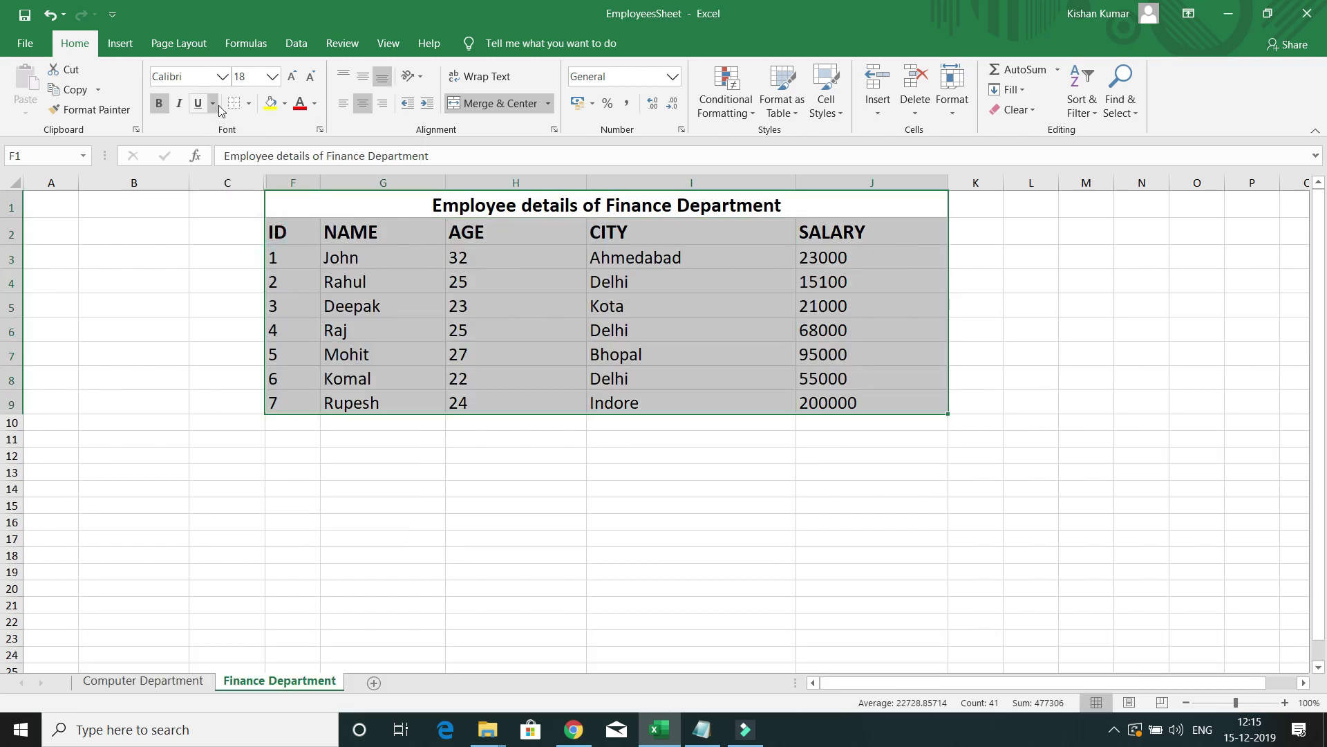
# Draw a border grid over the table's ID to AGE columns
pyautogui.click(249, 106)
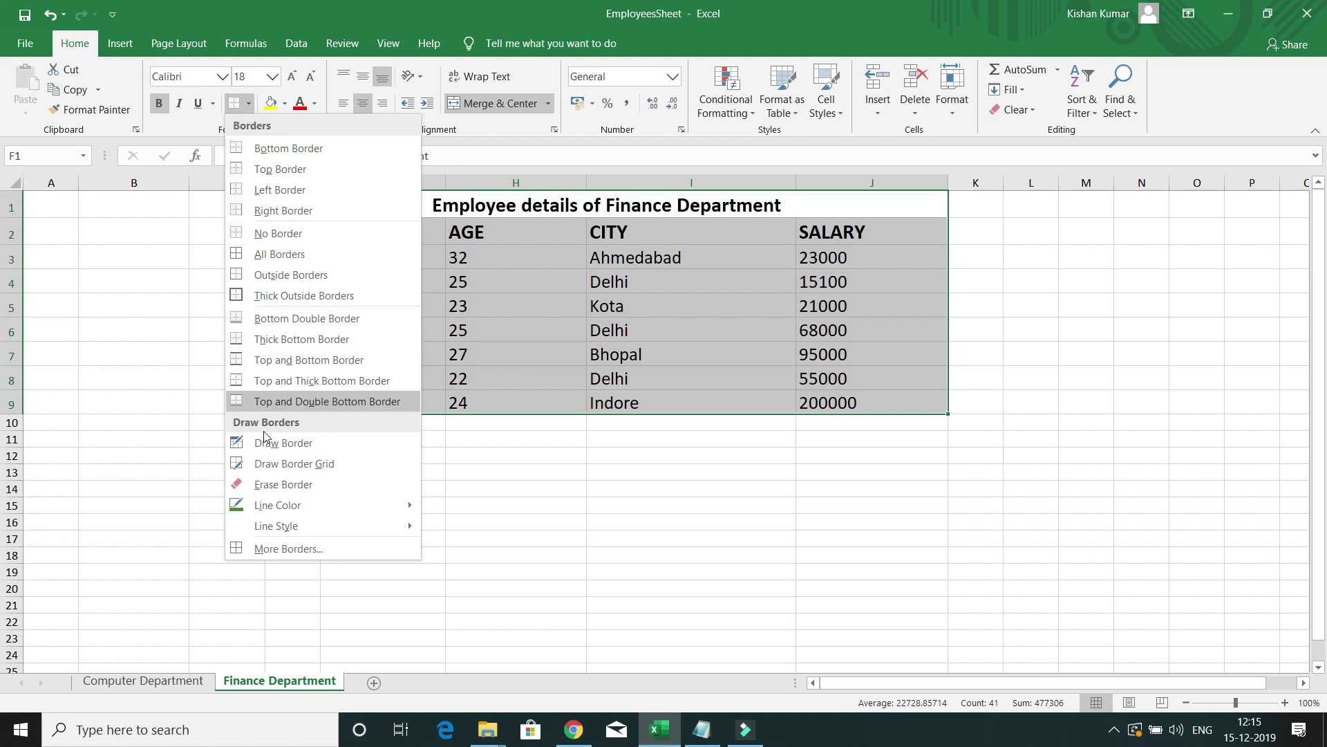
pyautogui.click(277, 470)
pyautogui.moveTo(279, 222)
pyautogui.mouseDown()
pyautogui.moveTo(582, 408)
pyautogui.moveTo(795, 428)
pyautogui.moveTo(946, 421)
pyautogui.mouseUp()
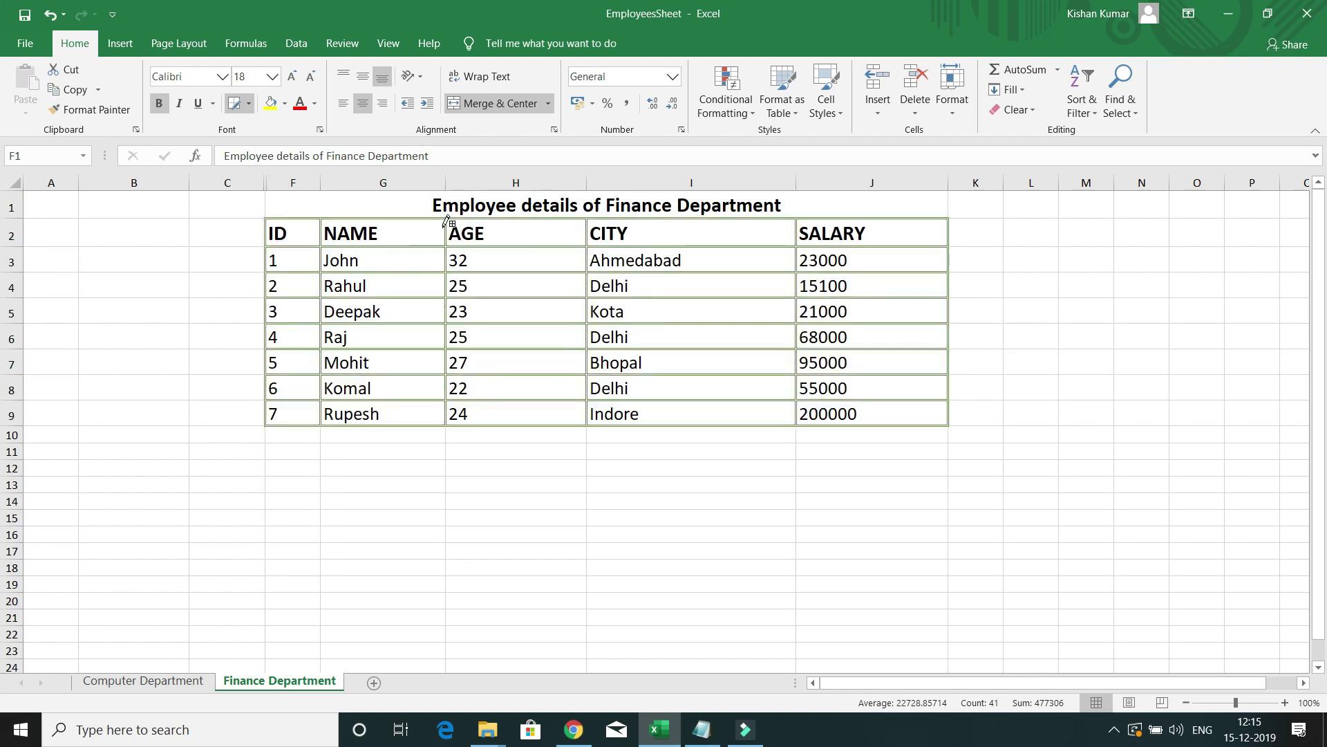
# Erase the ID/NAME and NAME/AGE column lines and the line between rows 5 and 6
pyautogui.click(249, 104)
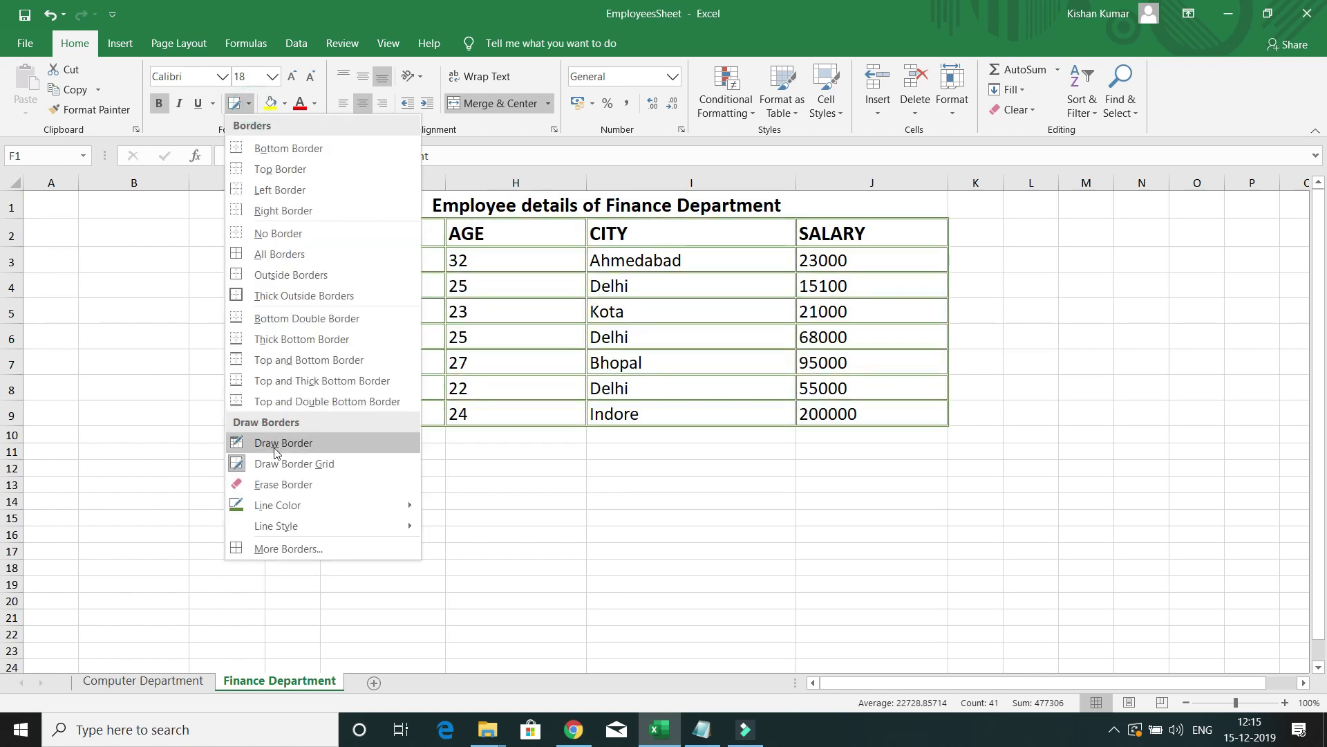
pyautogui.click(277, 486)
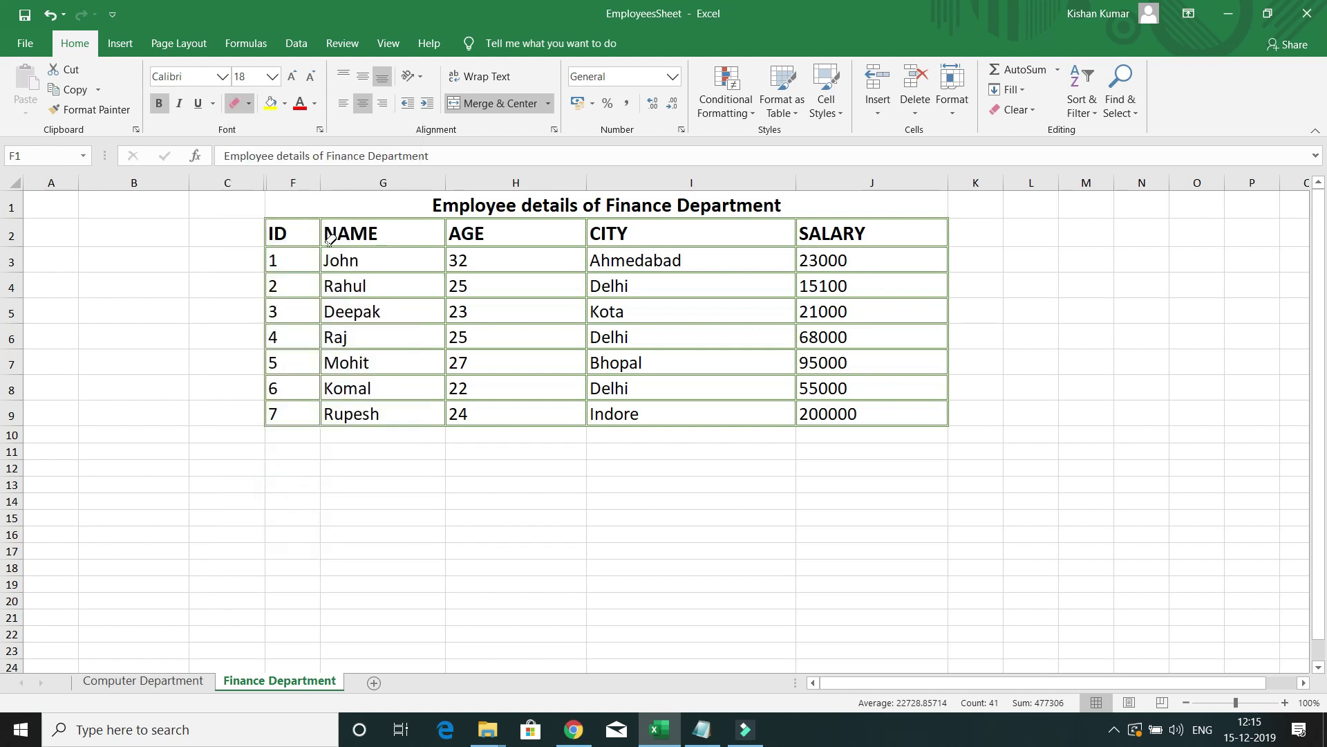
pyautogui.moveTo(321, 218); pyautogui.dragTo(323, 410)
pyautogui.moveTo(446, 218); pyautogui.dragTo(451, 423)
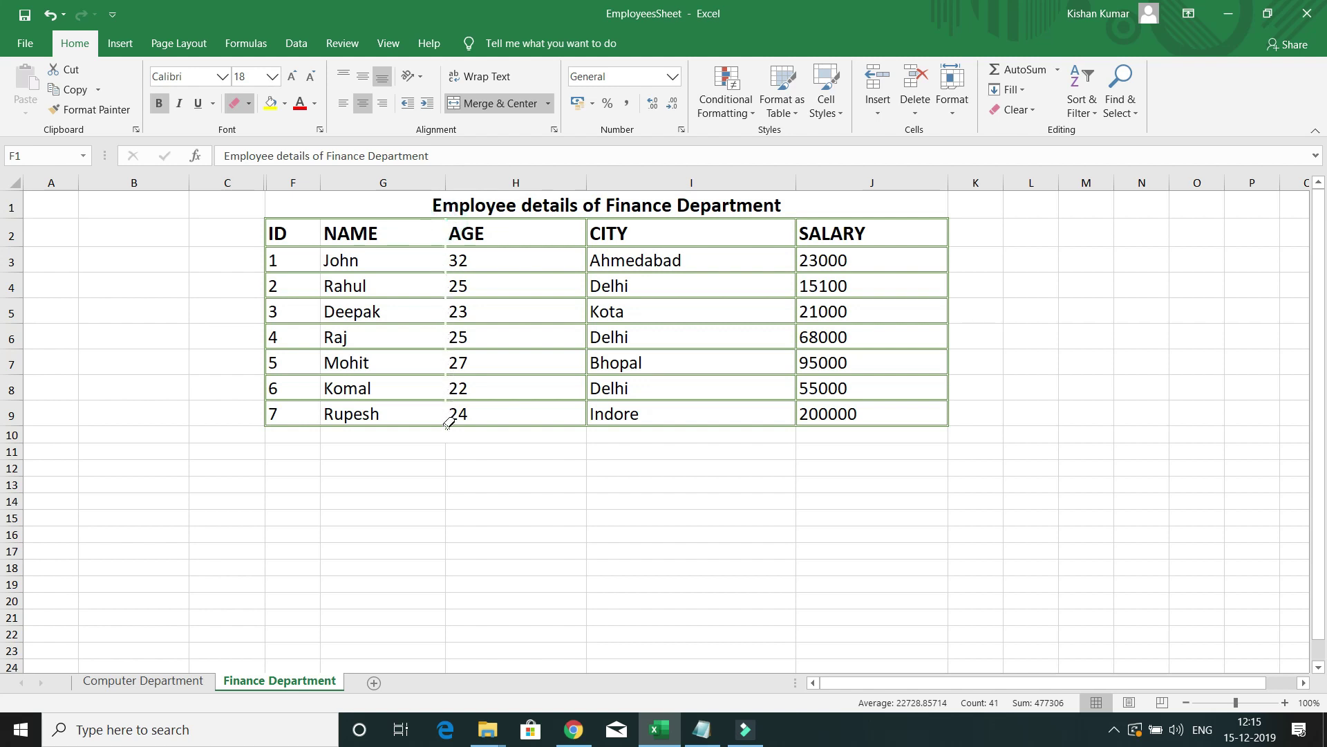
pyautogui.moveTo(269, 320); pyautogui.dragTo(712, 323)
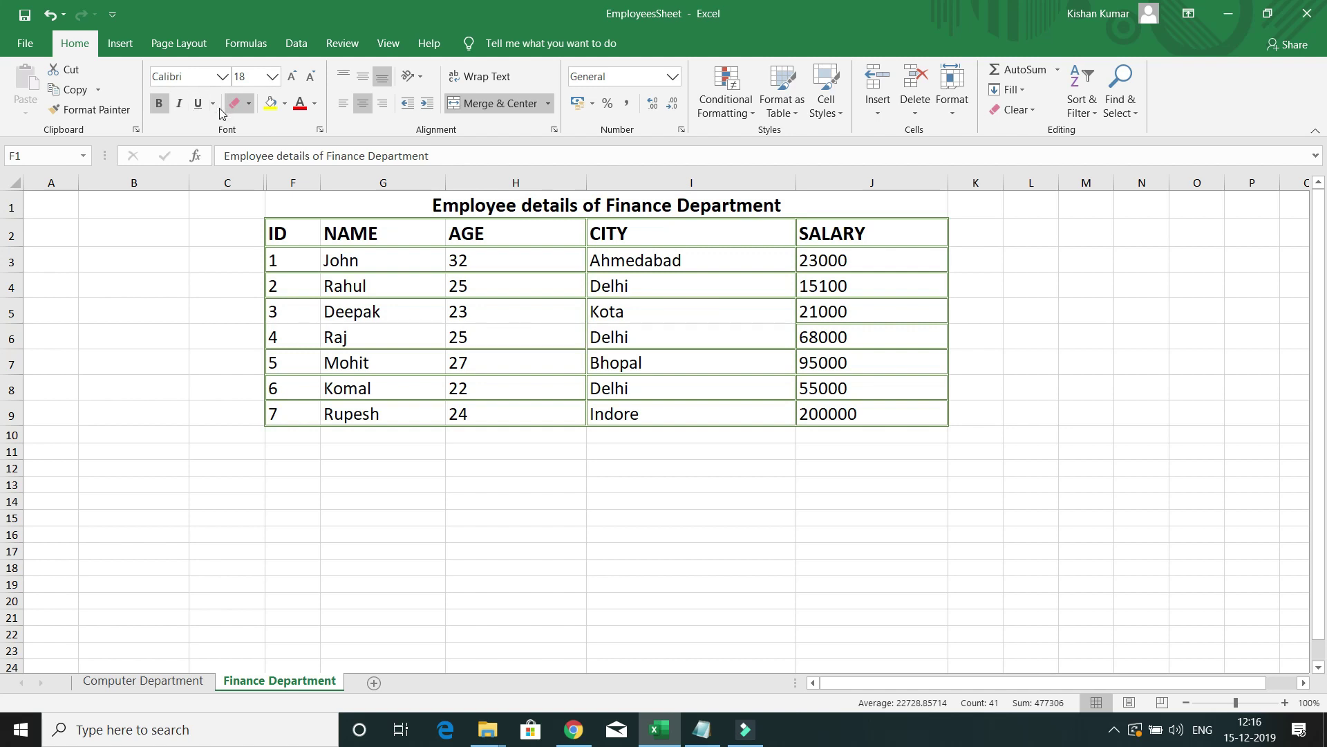
pyautogui.click(214, 104)
pyautogui.click(228, 208)
# Clear all borders and draw orange grid borders across the whole table
pyautogui.click(248, 103)
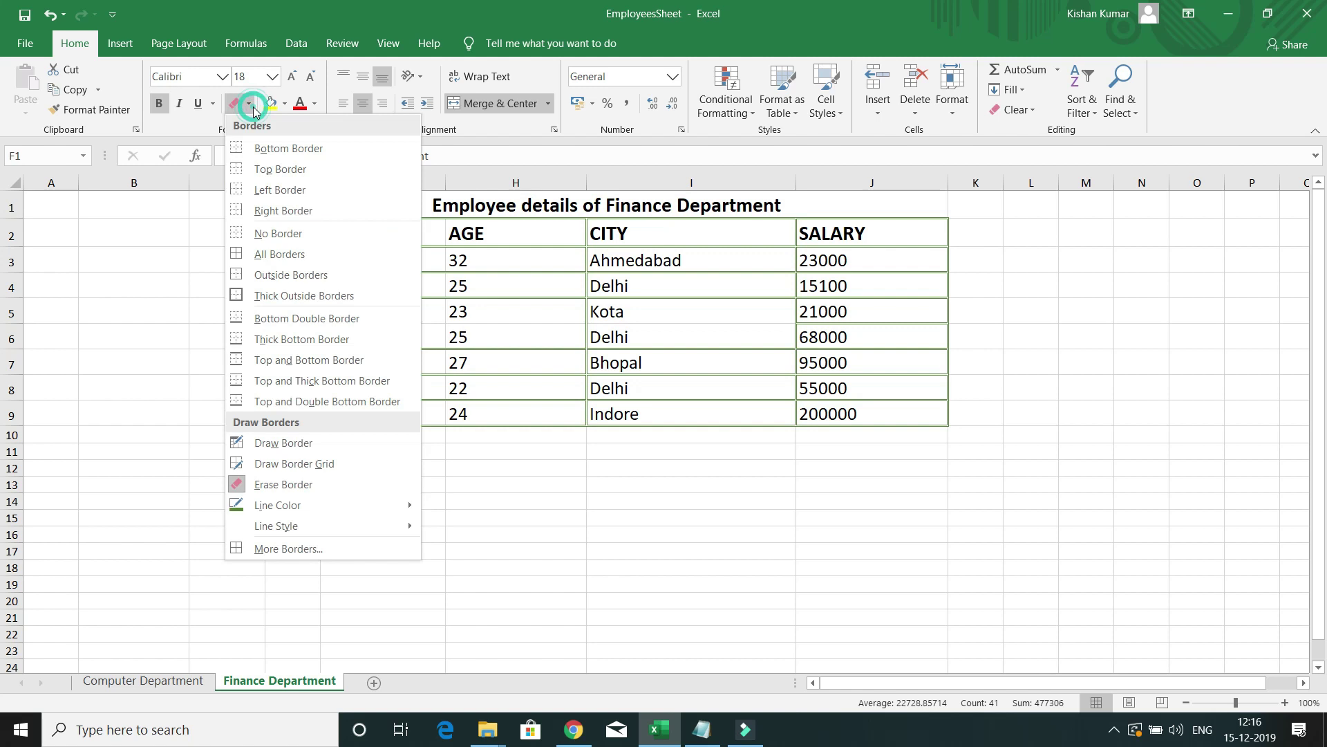
pyautogui.click(279, 239)
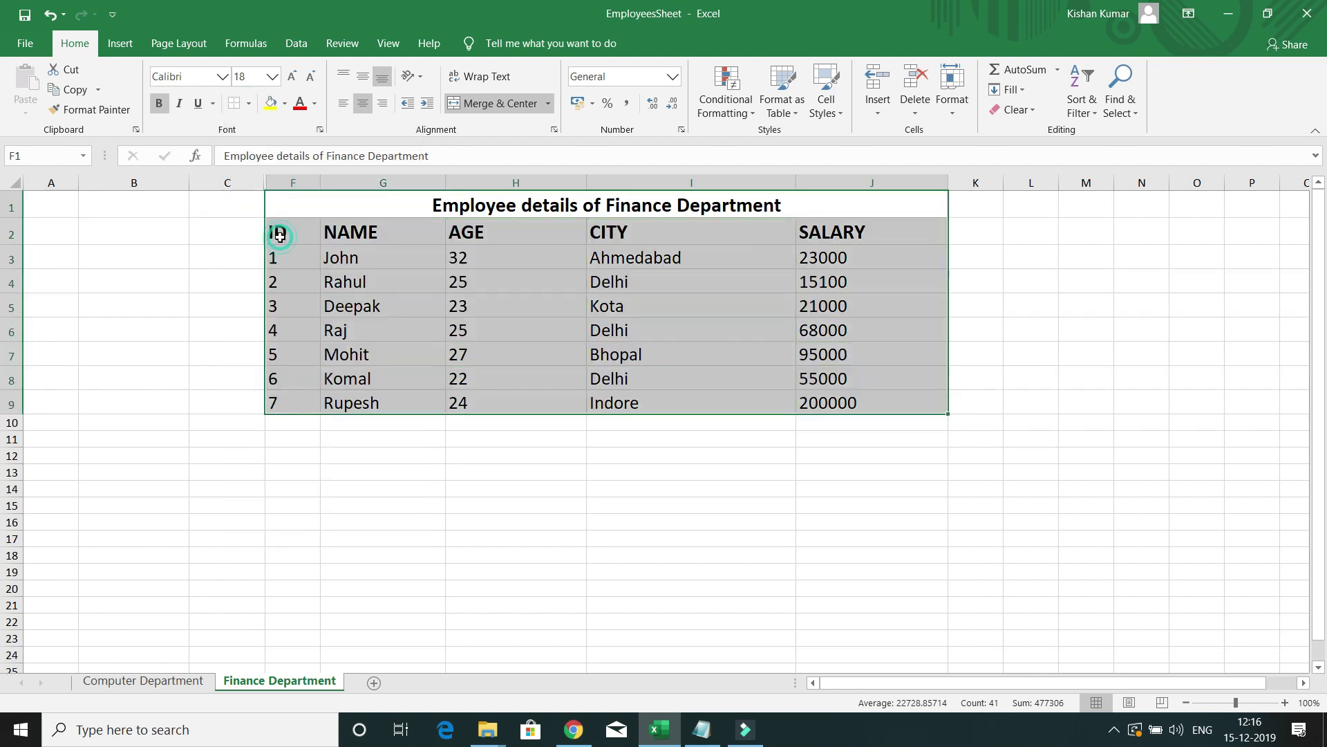
pyautogui.click(248, 105)
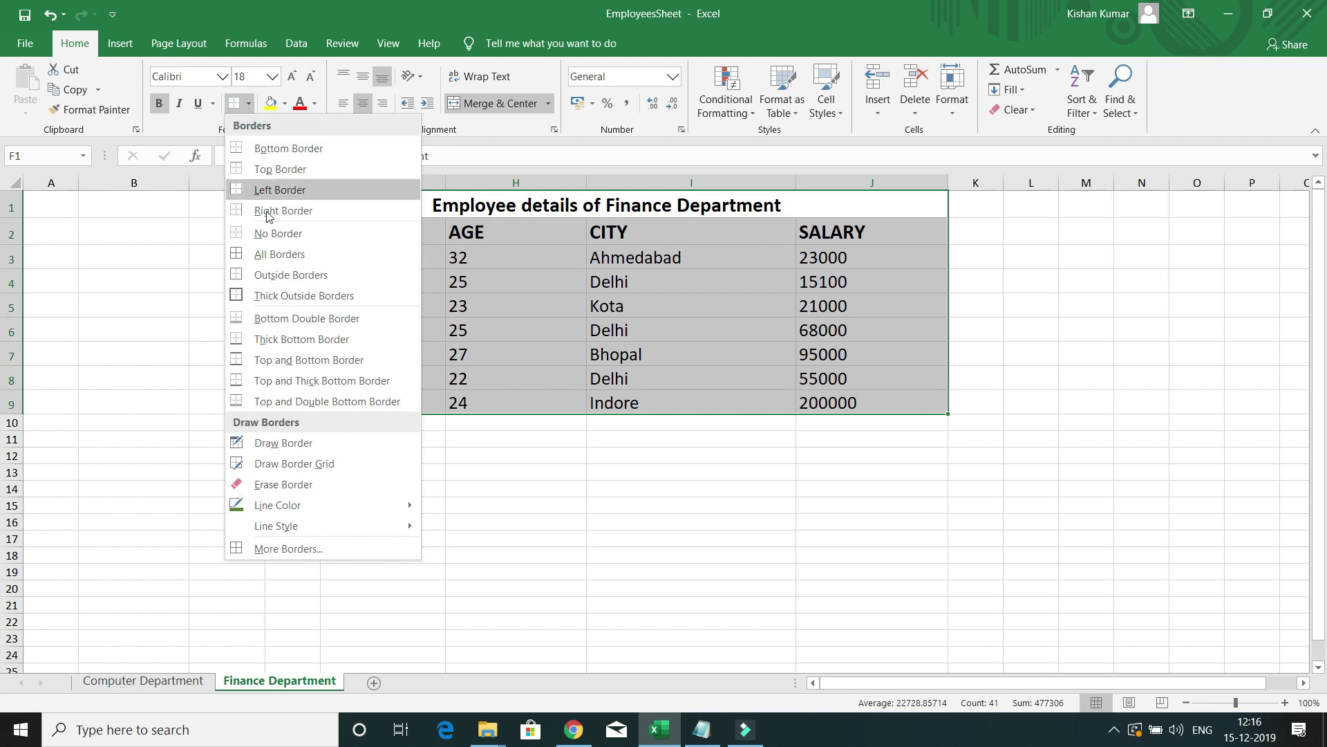
pyautogui.moveTo(333, 530)
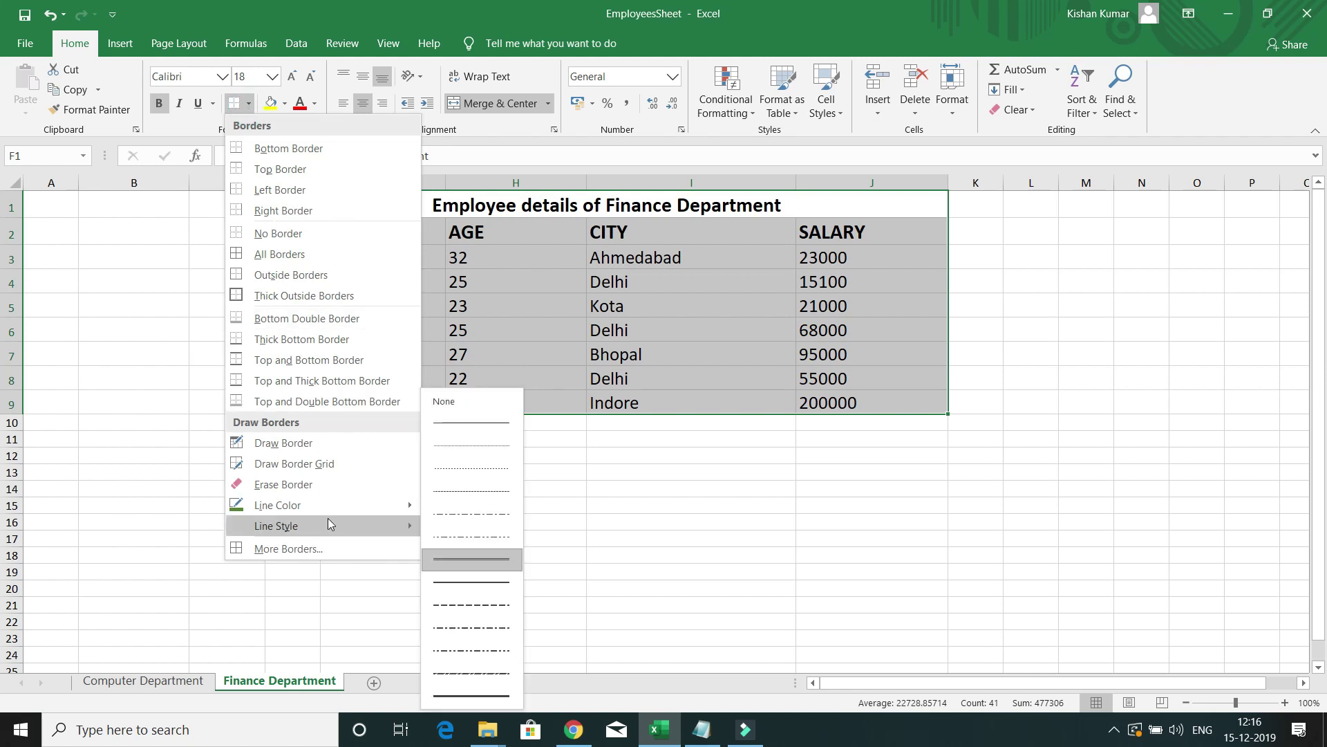
pyautogui.moveTo(320, 507)
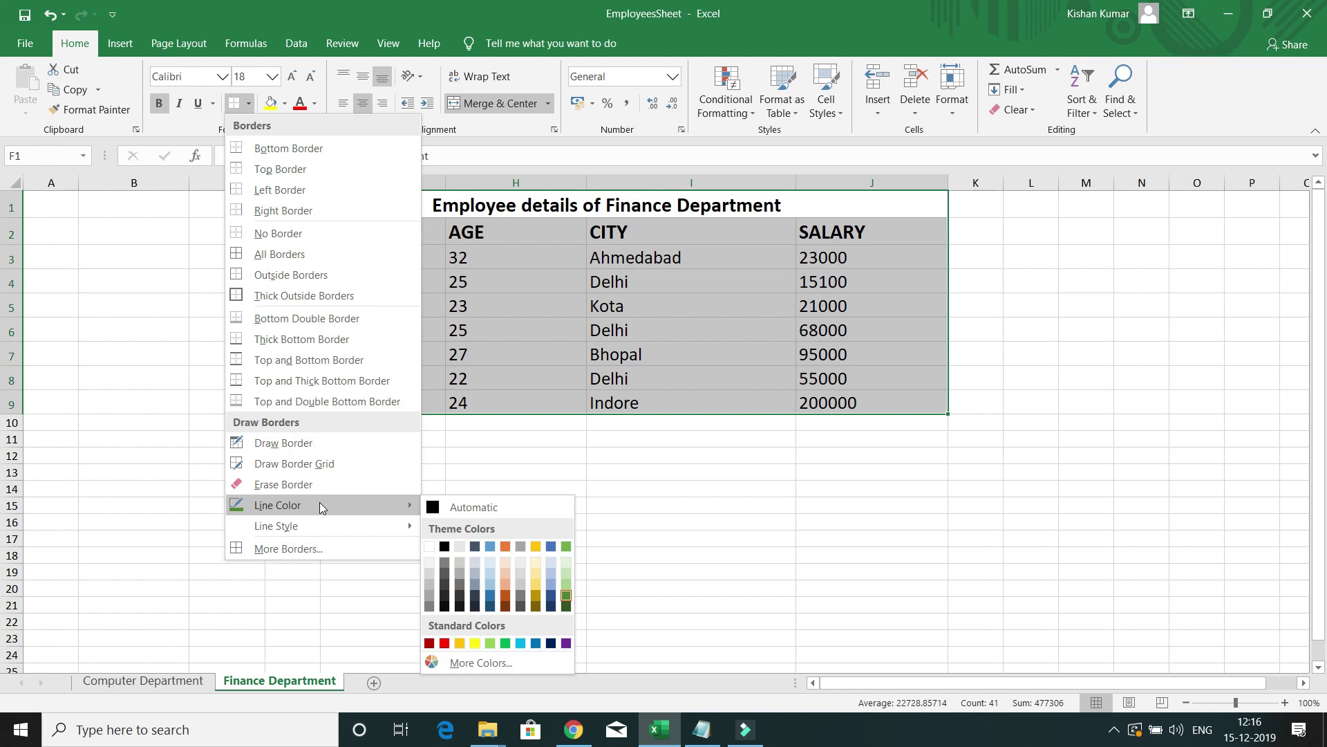
pyautogui.click(507, 548)
pyautogui.moveTo(282, 228)
pyautogui.mouseDown()
pyautogui.moveTo(419, 282)
pyautogui.moveTo(817, 355)
pyautogui.moveTo(838, 380)
pyautogui.moveTo(795, 360)
pyautogui.mouseUp()
pyautogui.press('Escape')
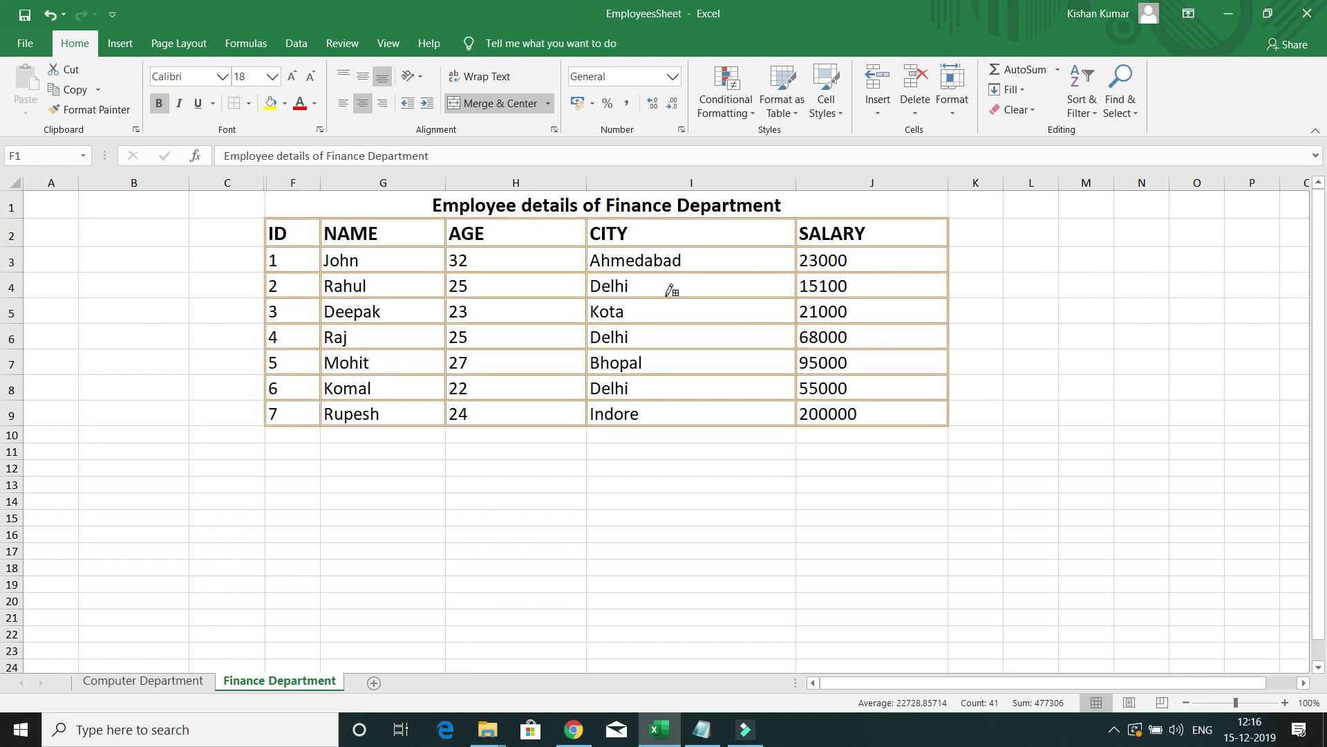
# Change the border line style to dash-dot and redraw the table's borders
pyautogui.click(248, 104)
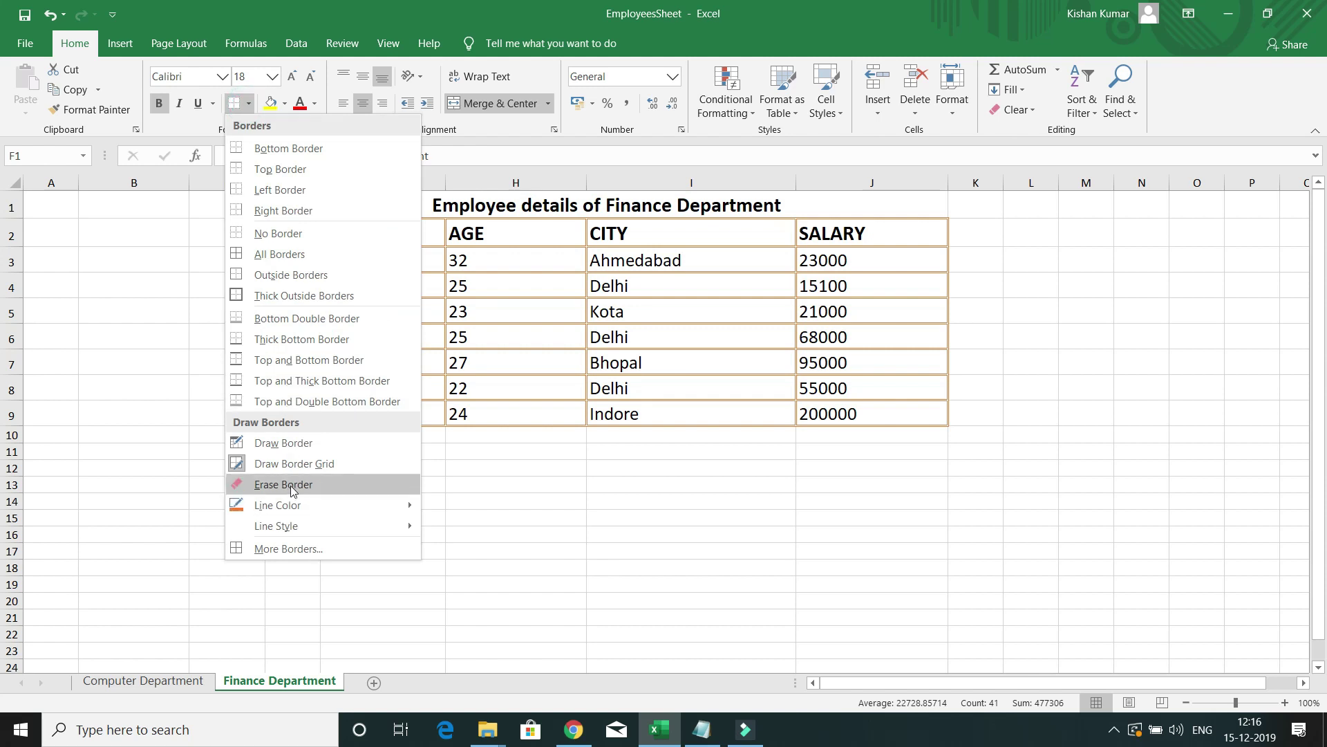
pyautogui.moveTo(298, 507)
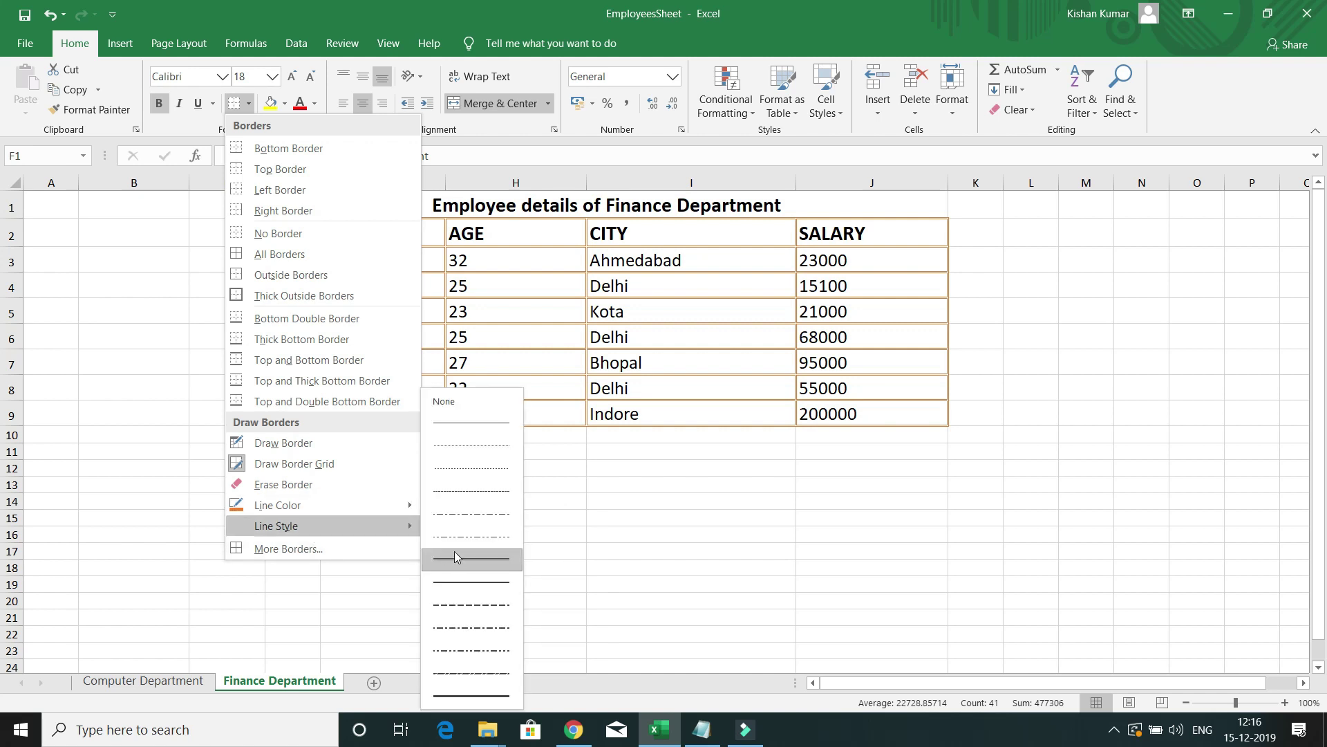
pyautogui.click(457, 515)
pyautogui.moveTo(266, 219)
pyautogui.mouseDown()
pyautogui.moveTo(598, 335)
pyautogui.moveTo(864, 396)
pyautogui.moveTo(864, 411)
pyautogui.mouseUp()
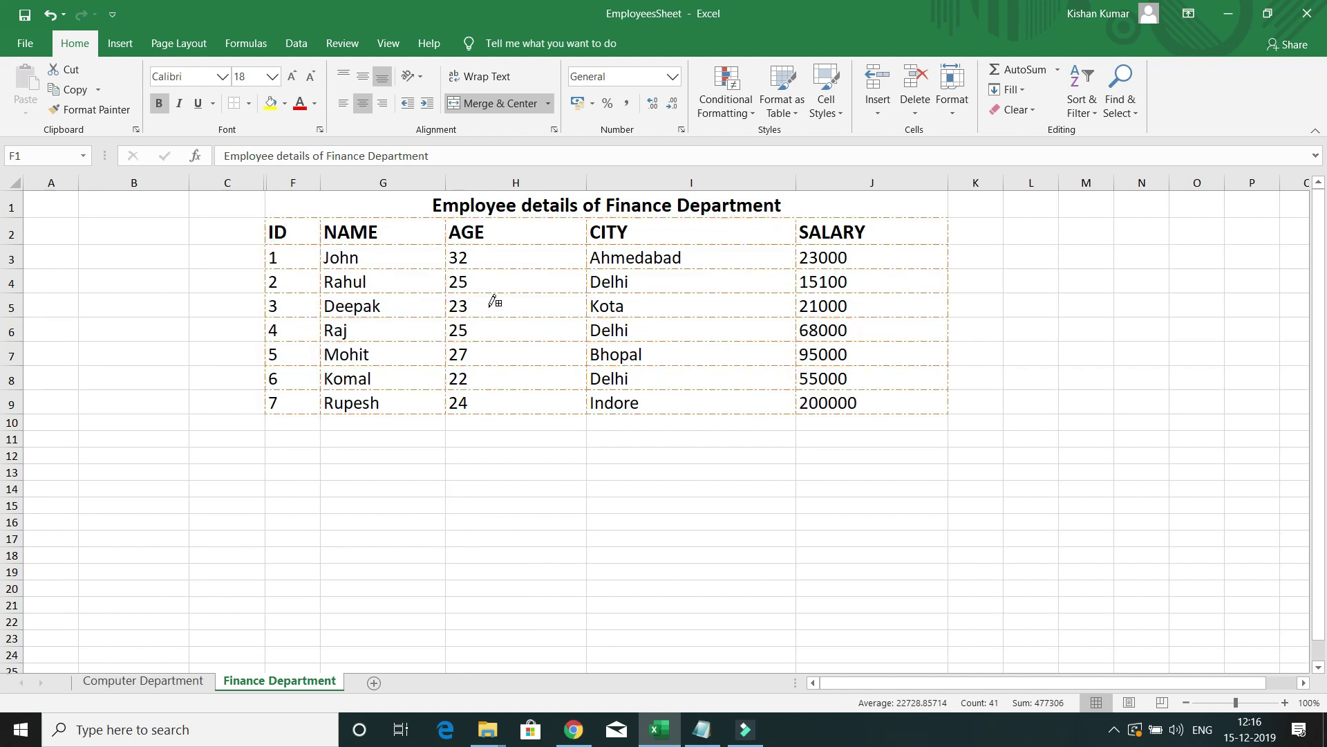
pyautogui.click(250, 105)
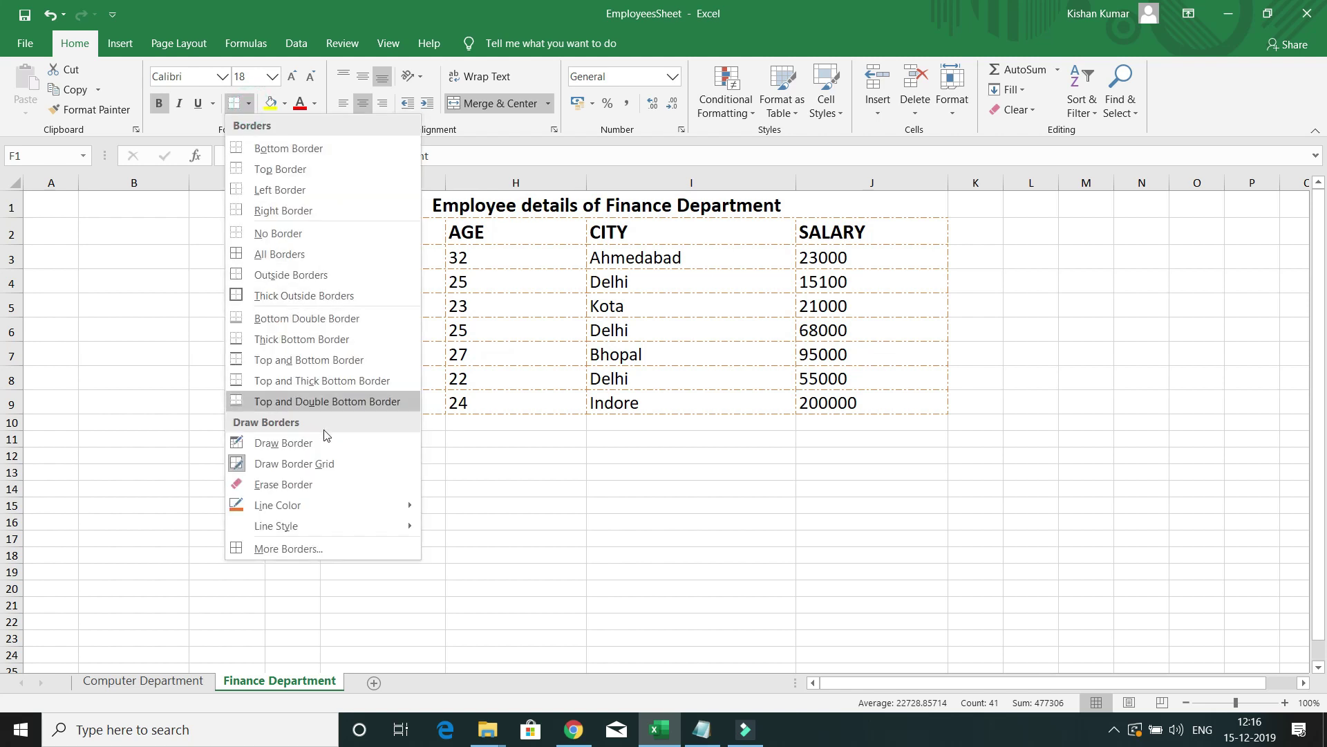
# In More Borders, apply orange double-line inside and outline borders to the whole table
pyautogui.click(308, 549)
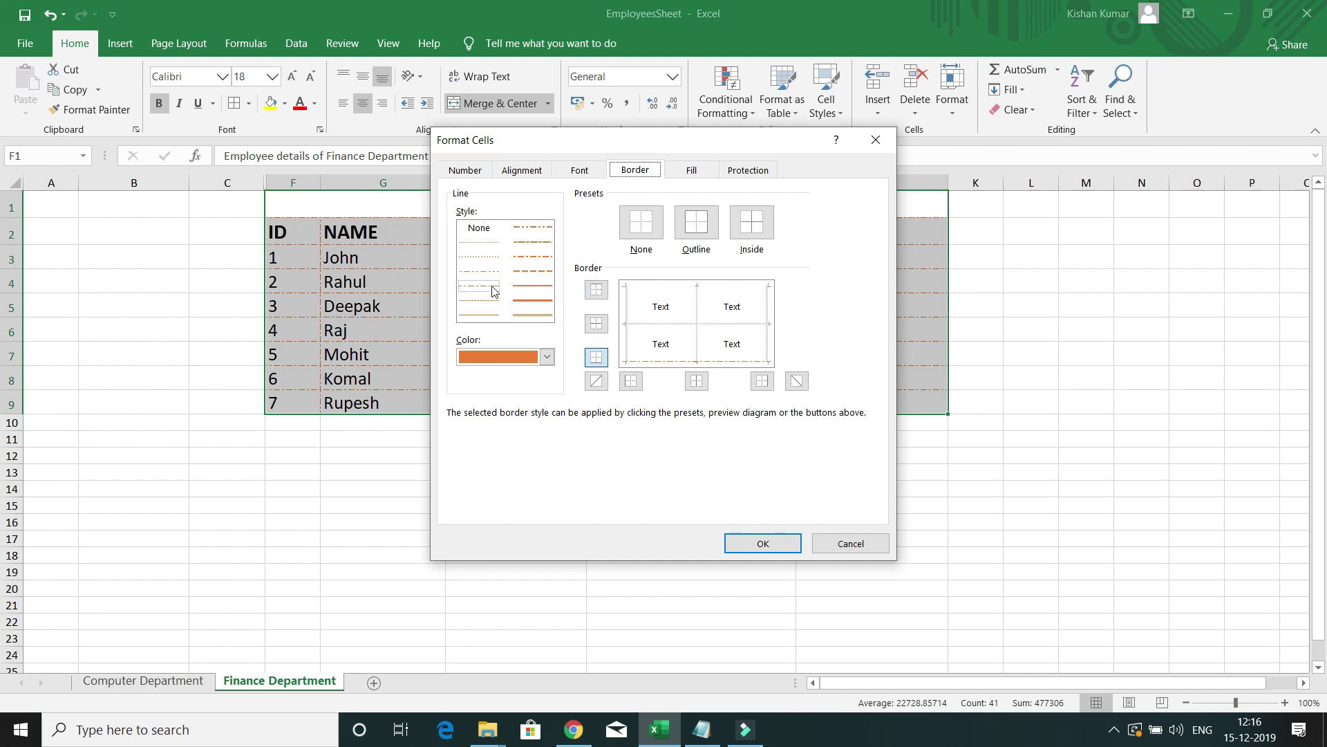
pyautogui.click(529, 257)
pyautogui.click(539, 316)
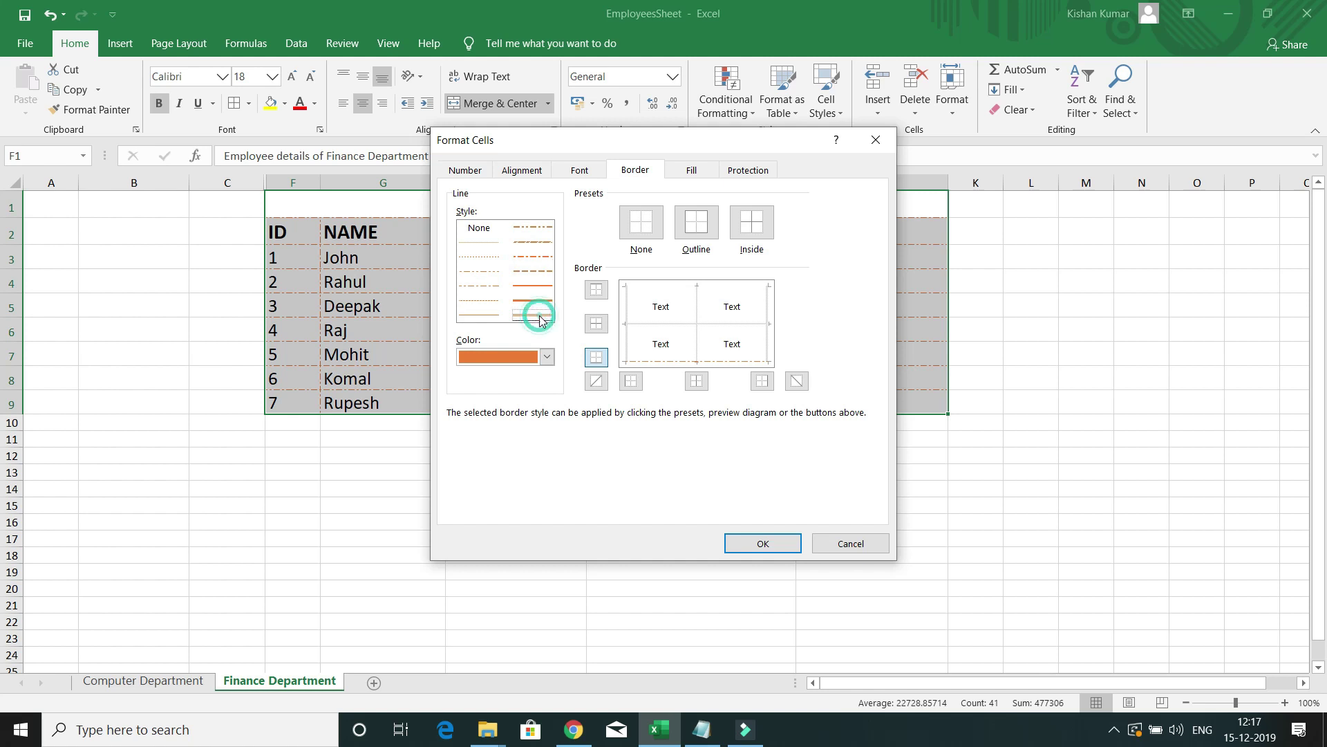
pyautogui.click(546, 356)
pyautogui.click(546, 357)
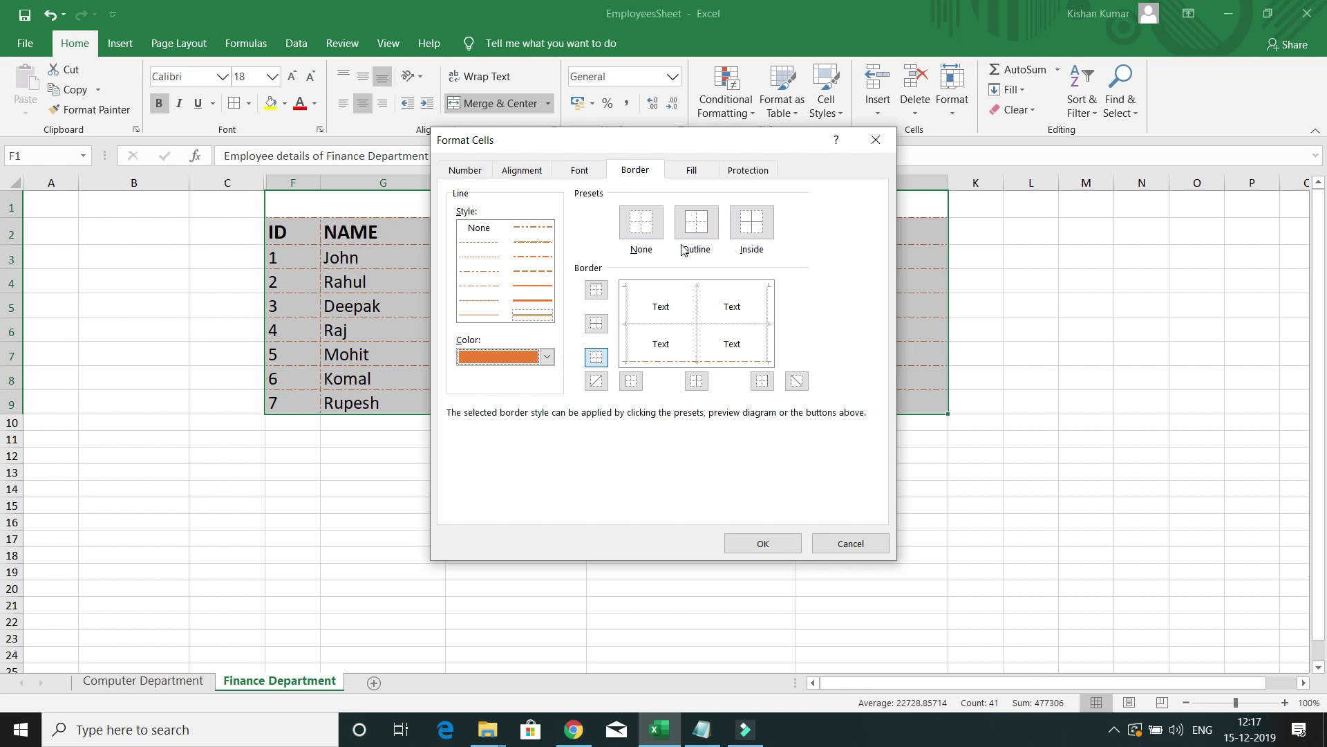
pyautogui.click(752, 235)
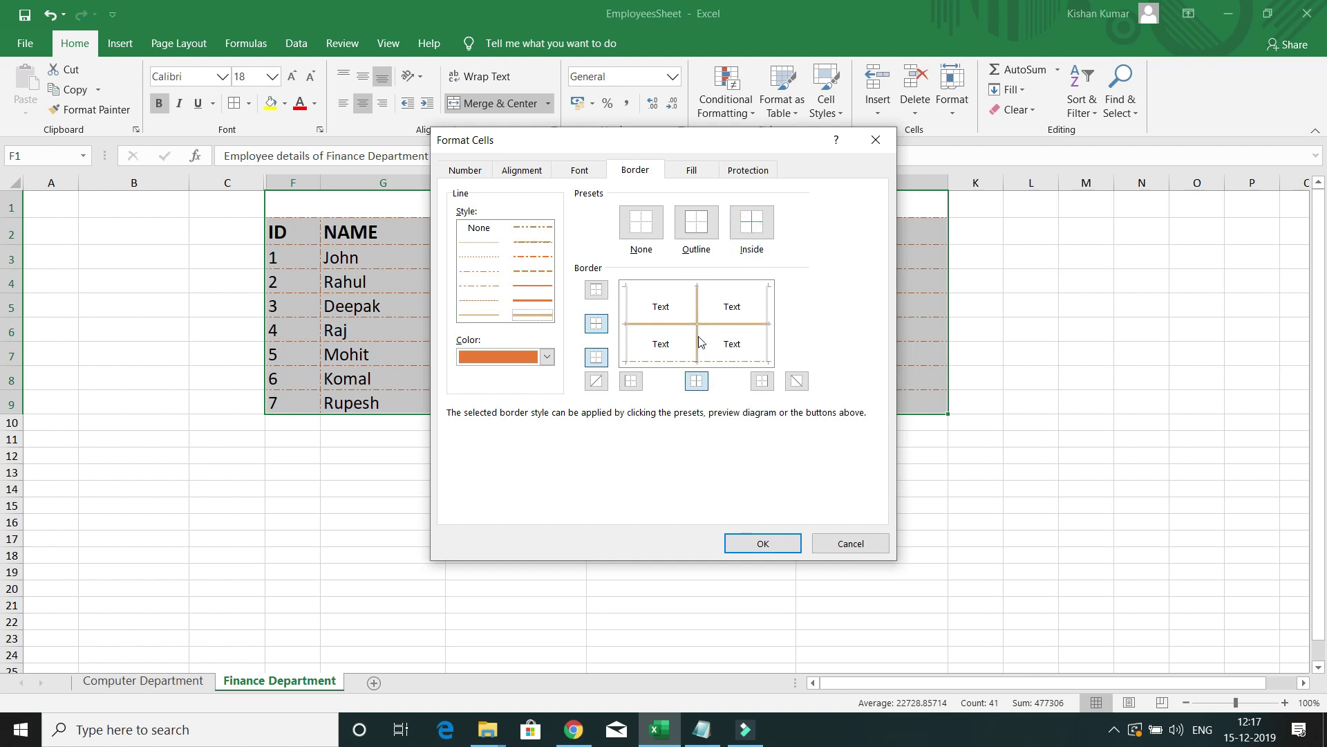
pyautogui.click(699, 240)
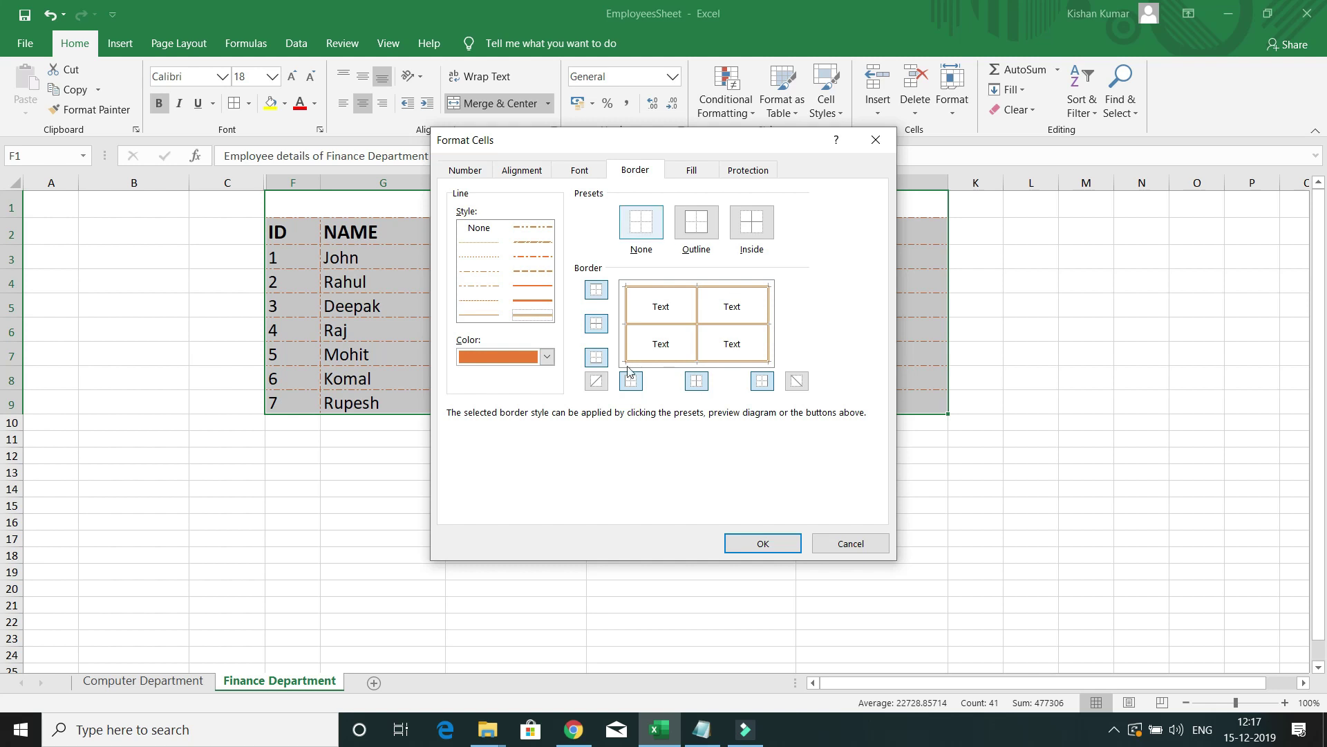
pyautogui.click(763, 543)
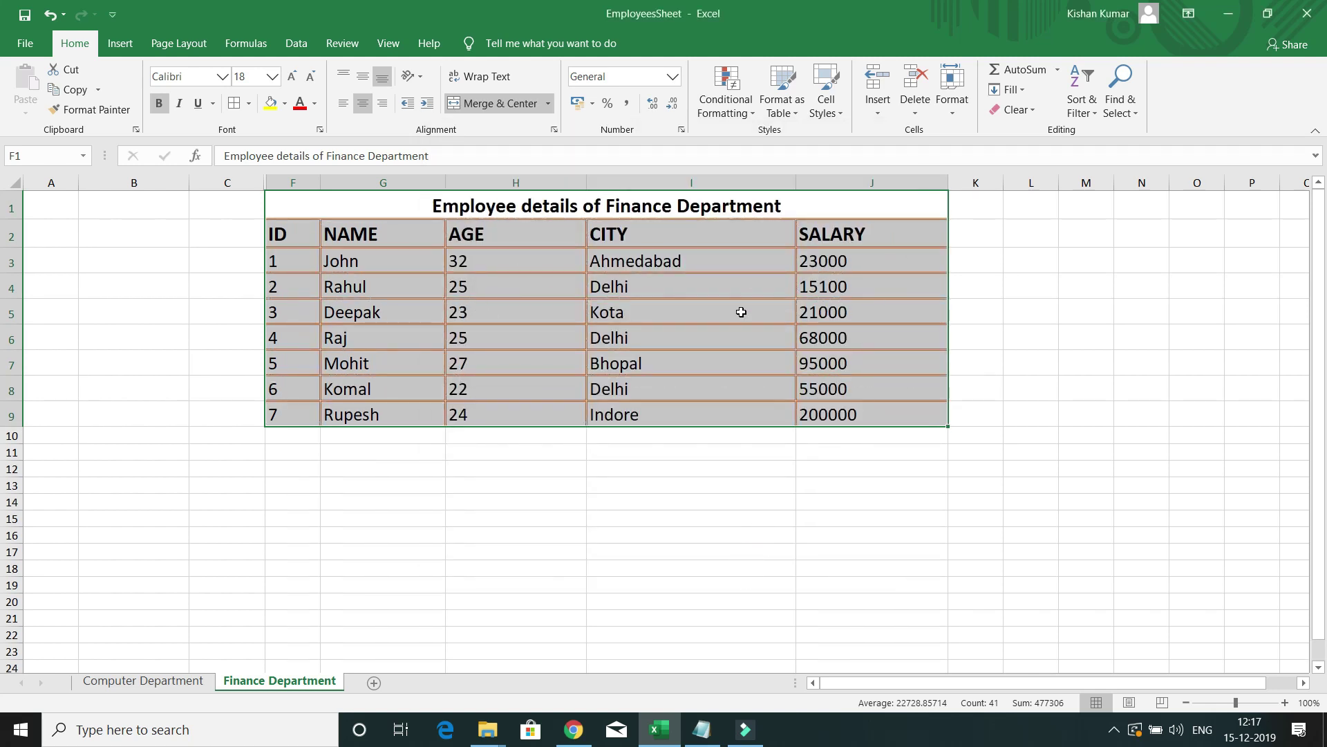
# Open the Borders dropdown list on the Home tab
pyautogui.click(249, 105)
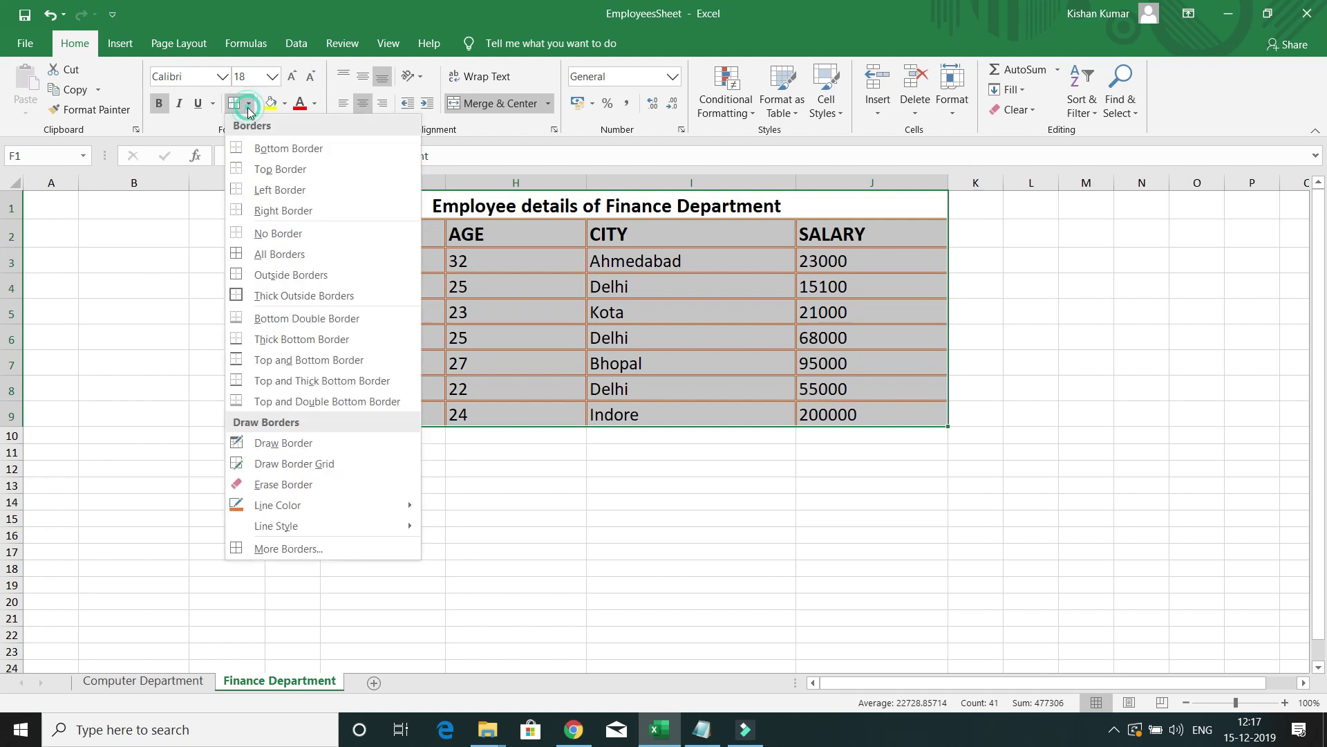